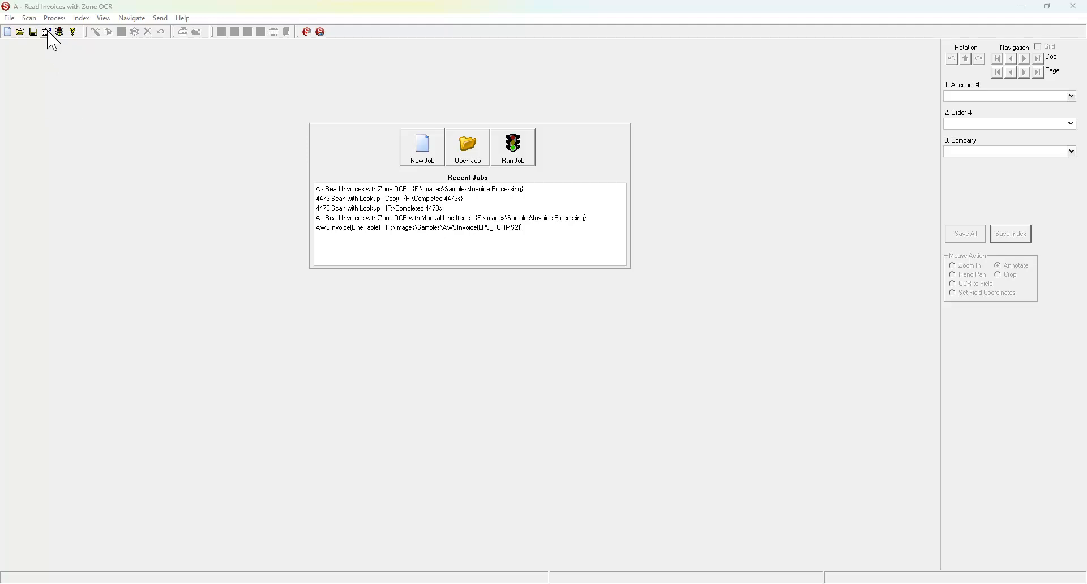
pyautogui.click(9, 18)
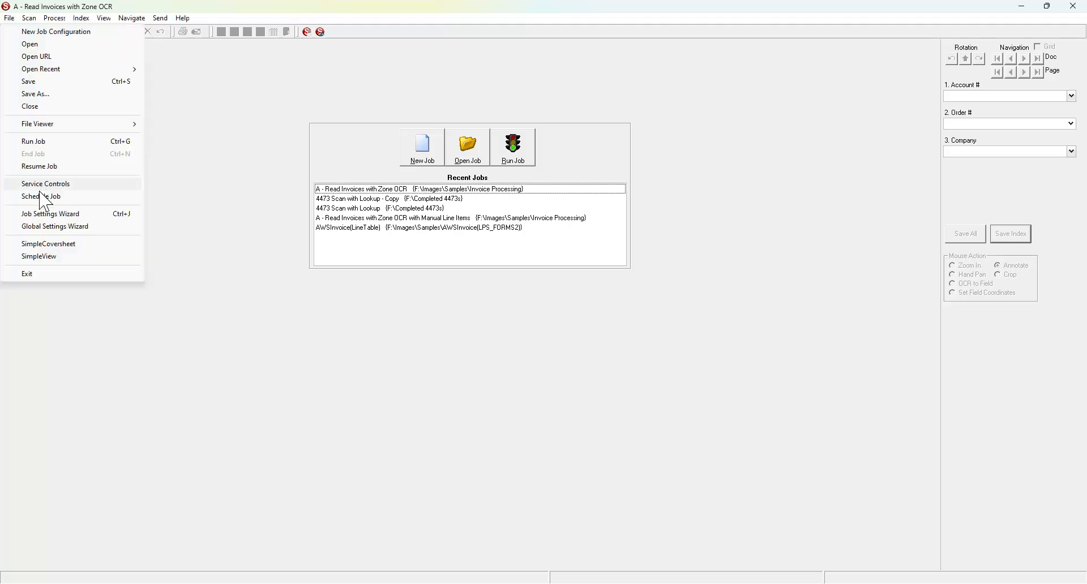
pyautogui.click(42, 215)
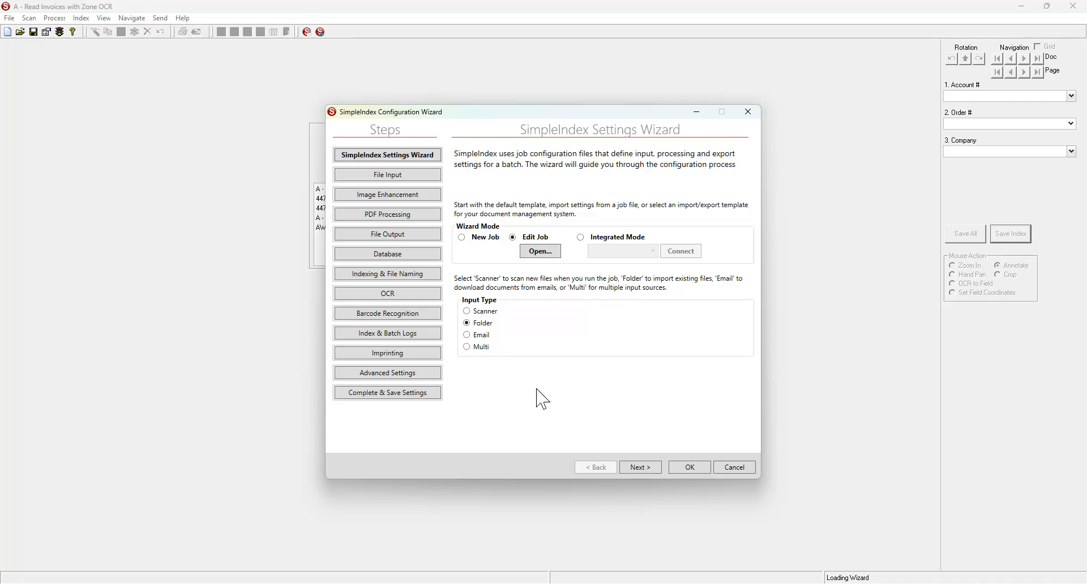
pyautogui.click(744, 466)
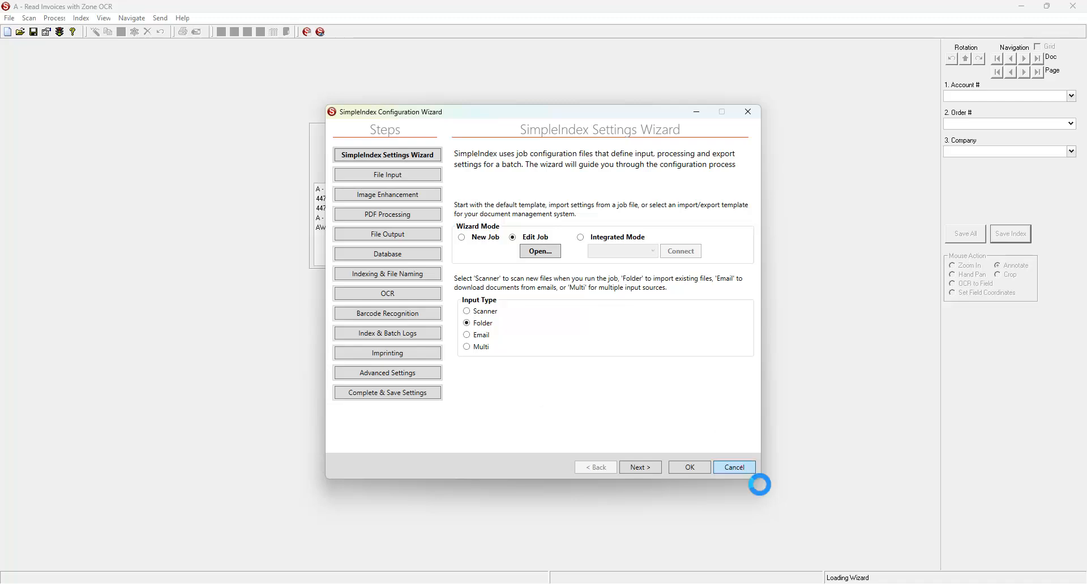
pyautogui.click(548, 336)
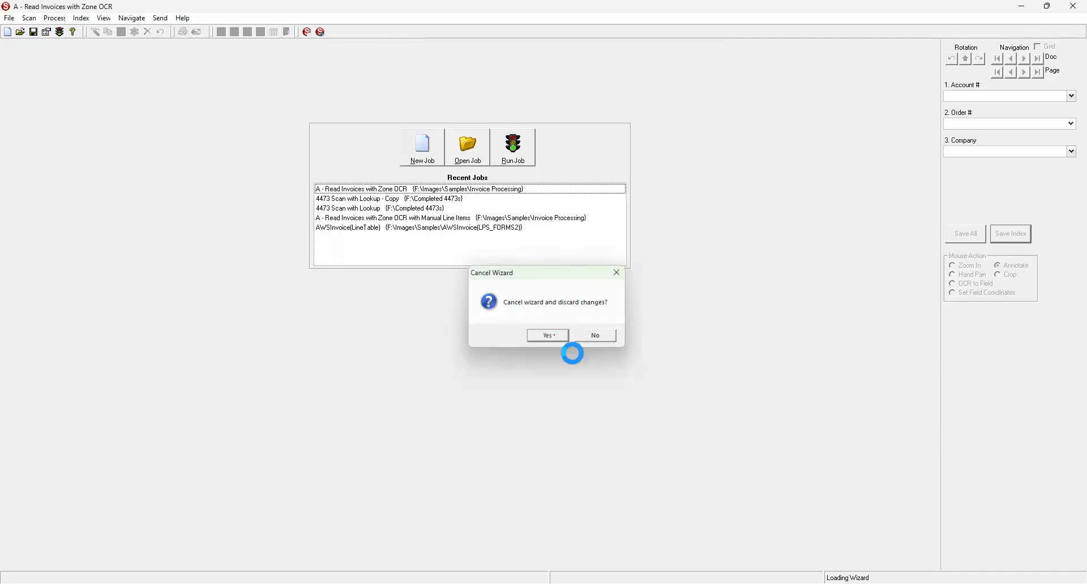
# - Create a new job configuration with Folder as the input type, save it as DEMO, and proceed to the file input settings
pyautogui.click(422, 146)
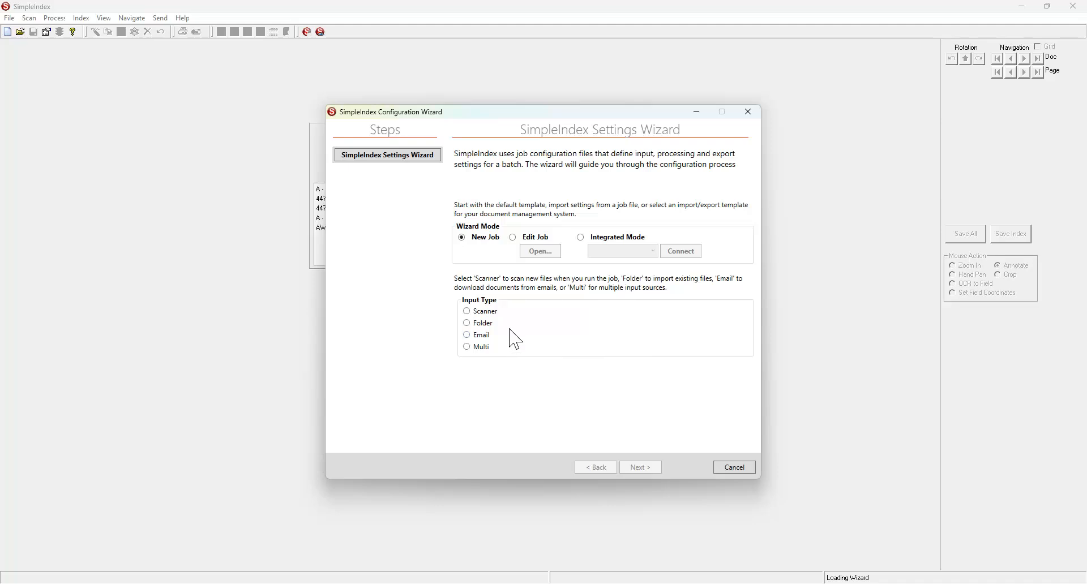
pyautogui.click(479, 325)
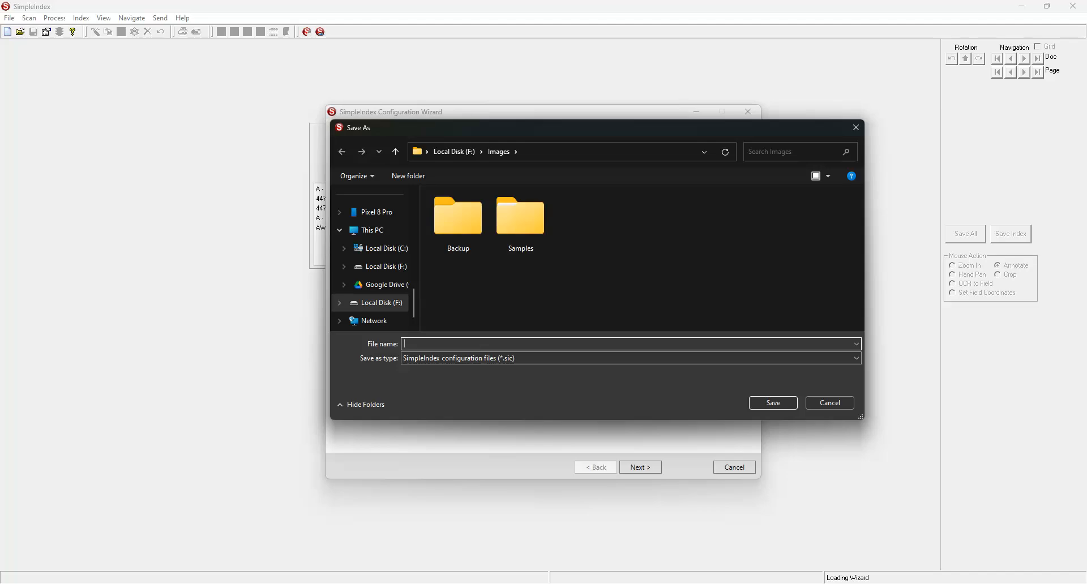
pyautogui.write('DEMO')
pyautogui.press('Return')
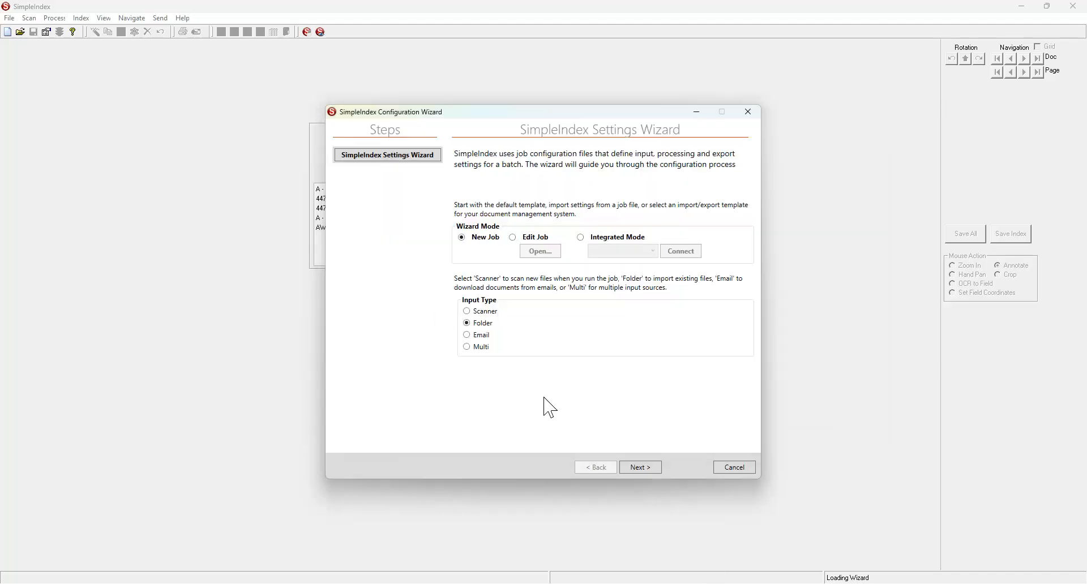
pyautogui.click(656, 468)
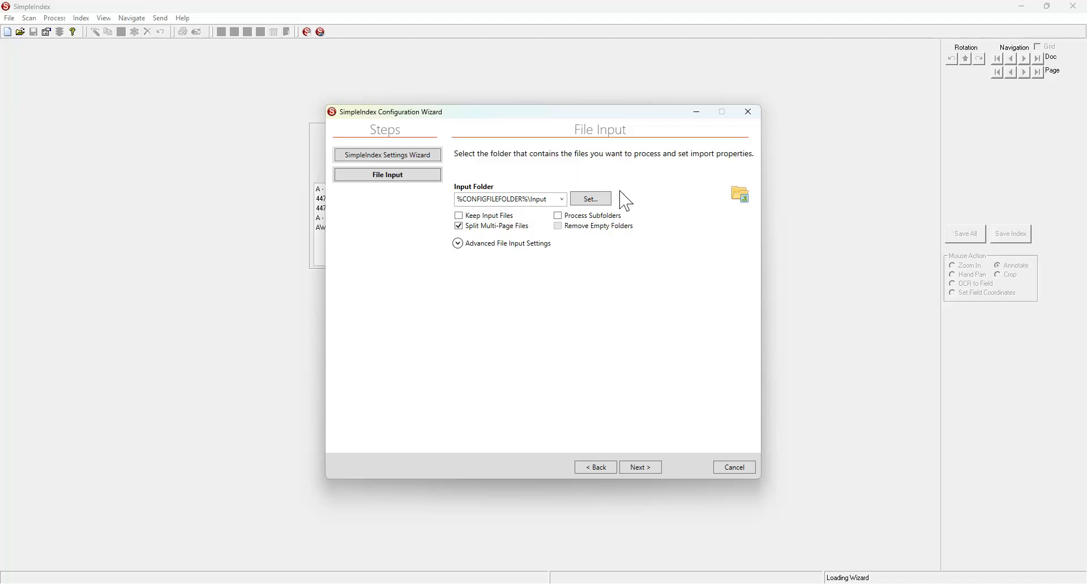
# - Try to set the job's input folder to the Images folder on Local Disk (F:)
pyautogui.click(594, 204)
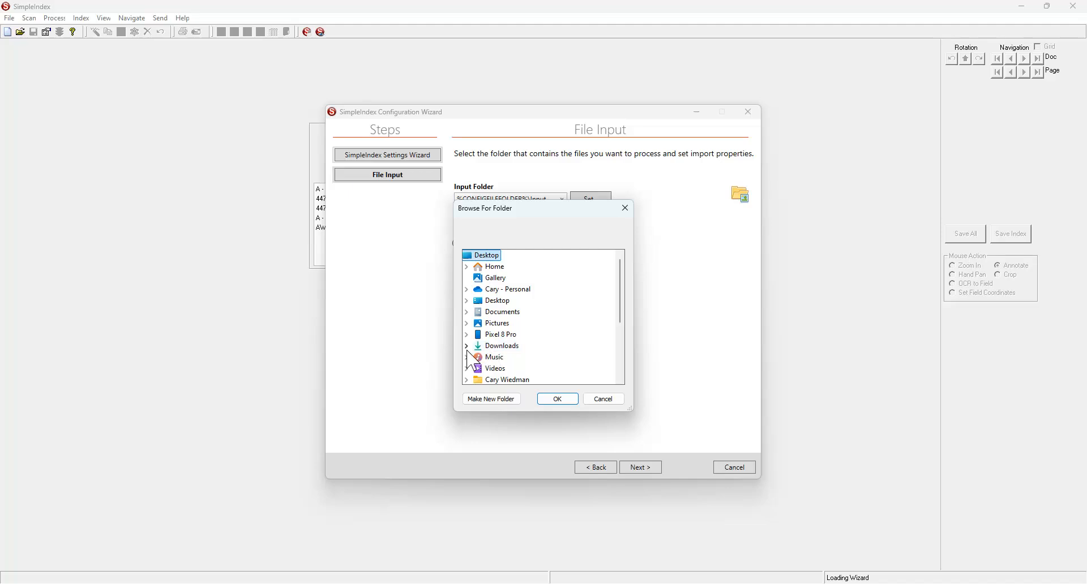
pyautogui.scroll(-3, 479, 360)
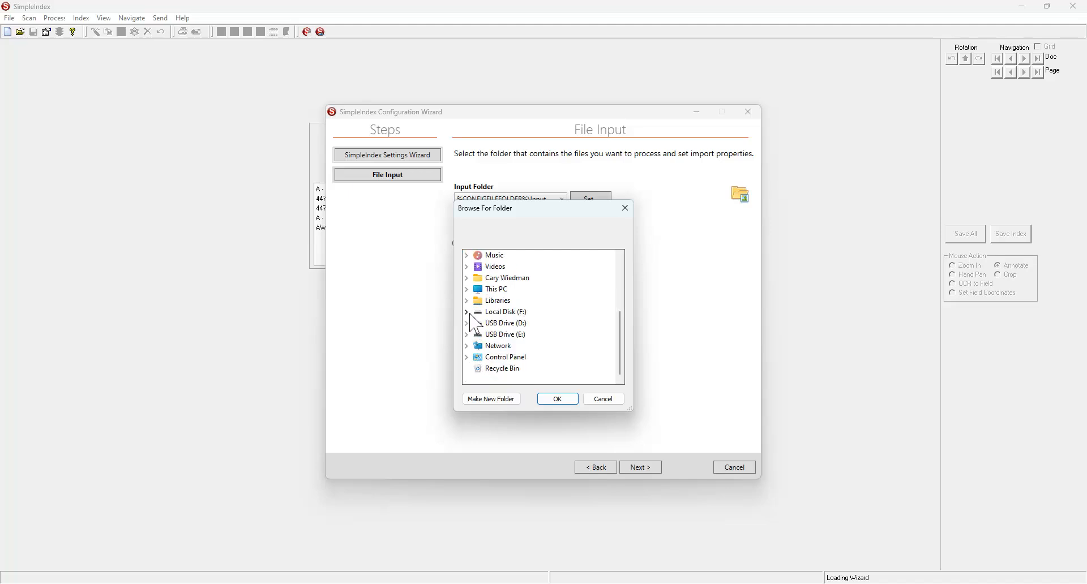
pyautogui.click(468, 314)
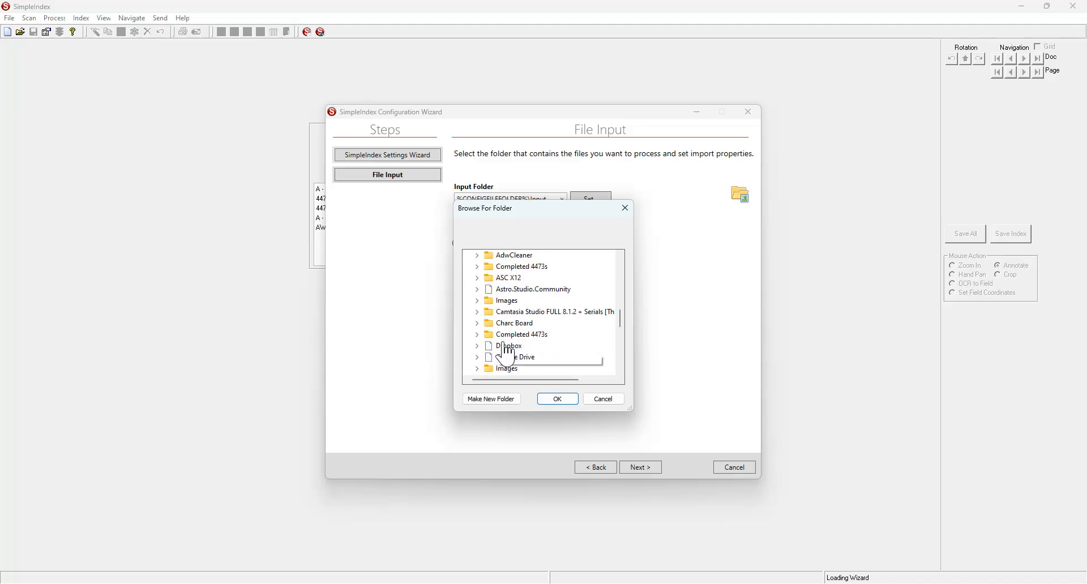
pyautogui.scroll(-2, 508, 354)
pyautogui.click(477, 300)
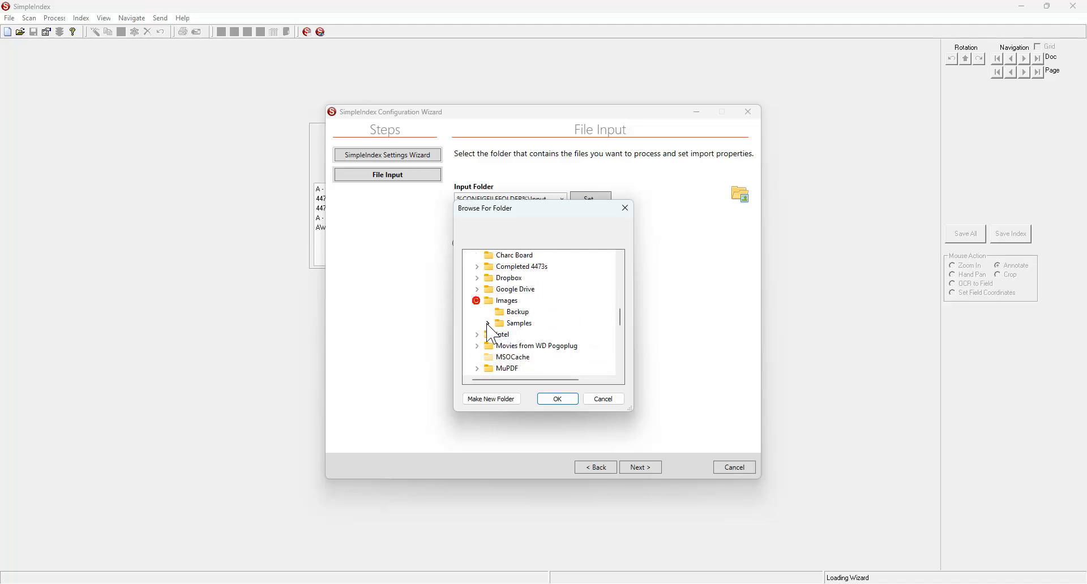
pyautogui.click(505, 301)
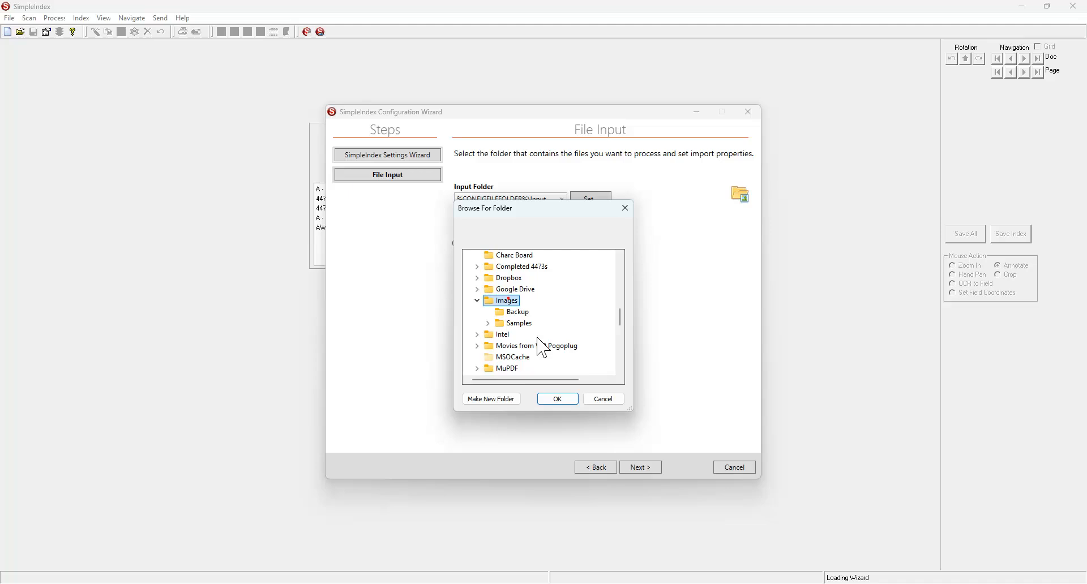
pyautogui.click(557, 400)
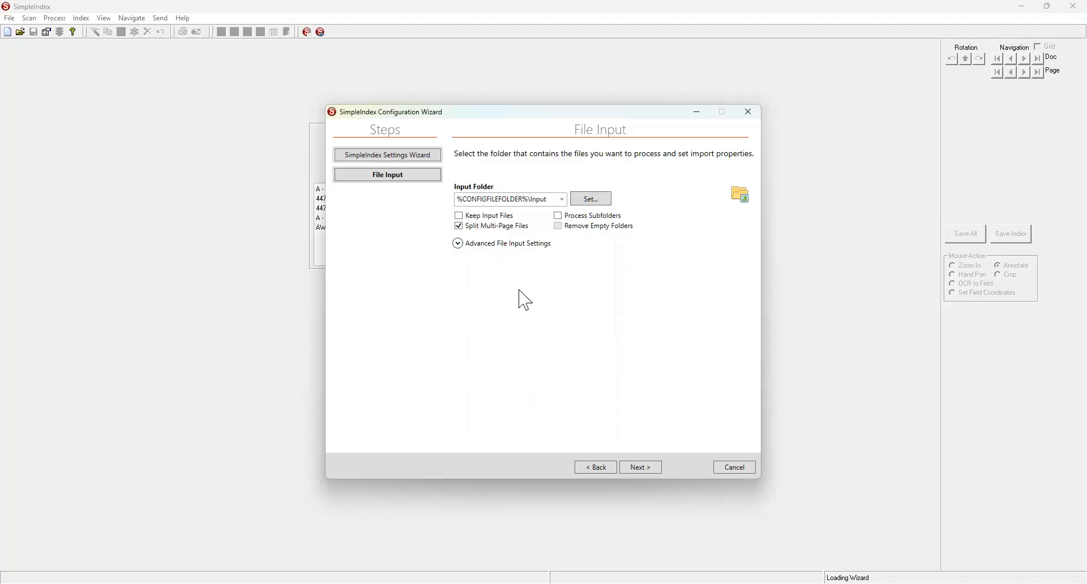
# - Enable Keep Input Files and review the advanced file input settings before proceeding to Image Enhancement
pyautogui.click(499, 216)
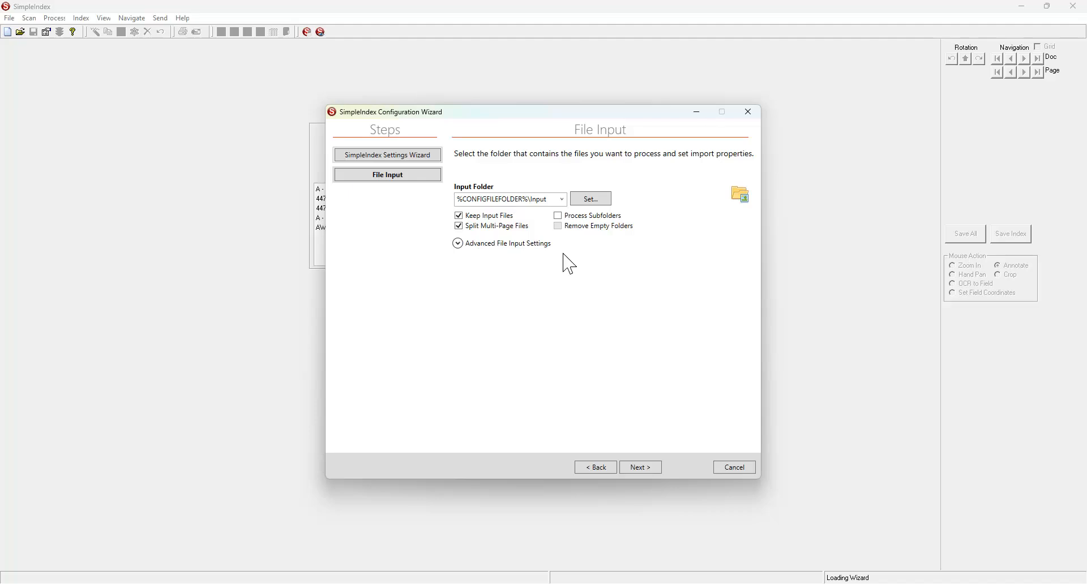
pyautogui.click(523, 250)
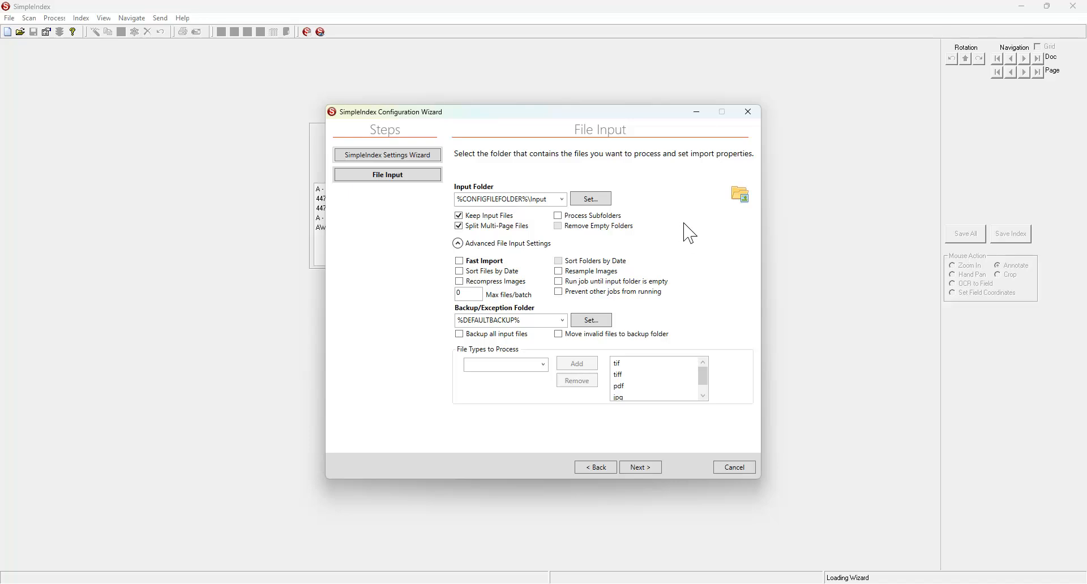
pyautogui.click(644, 473)
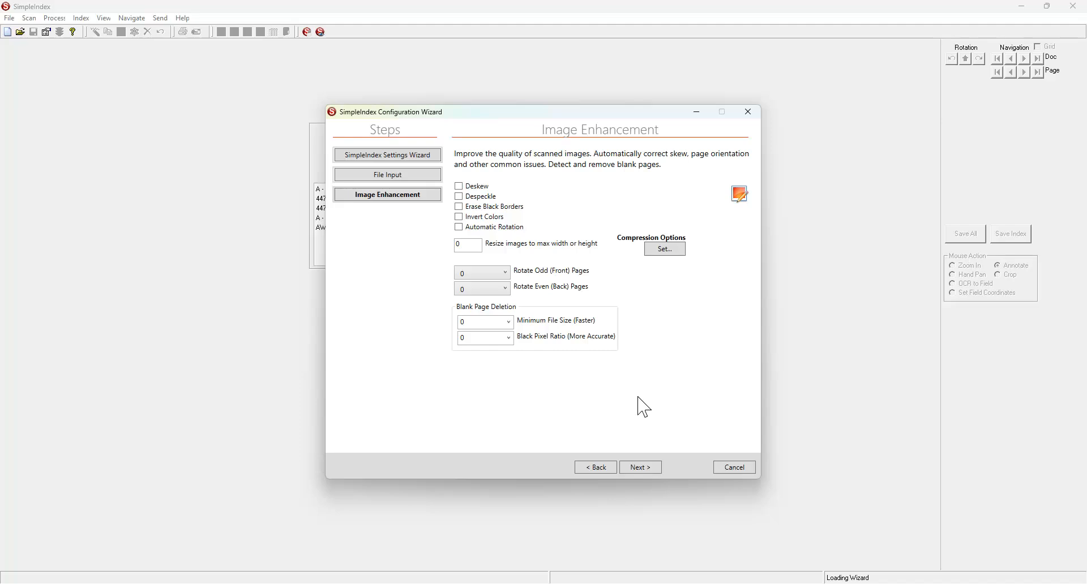
# - Accept the default image enhancement, PDF processing and file output settings, viewing the advanced output options before proceeding to Database
pyautogui.click(645, 466)
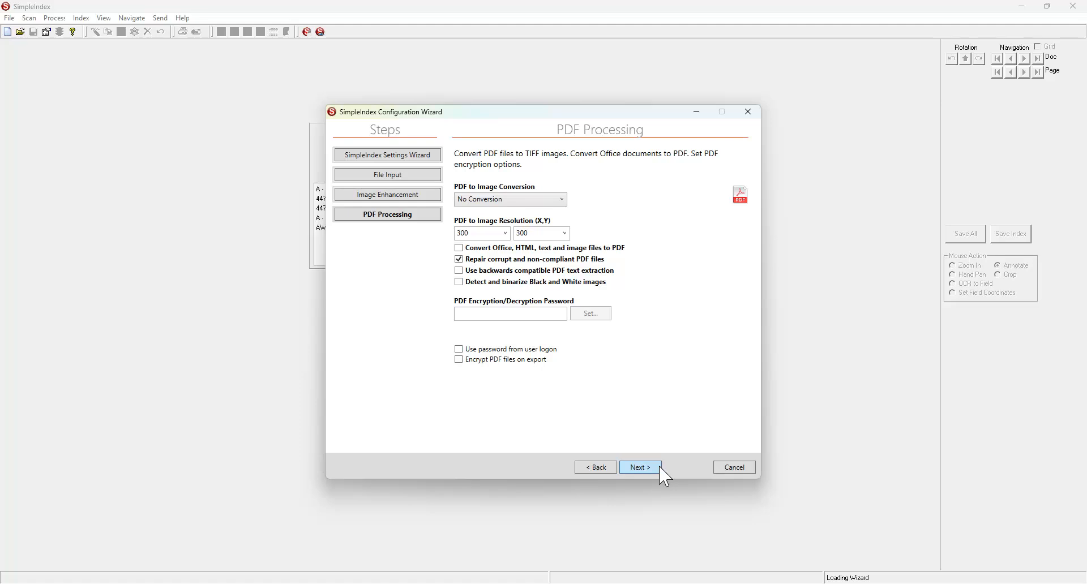
pyautogui.click(640, 468)
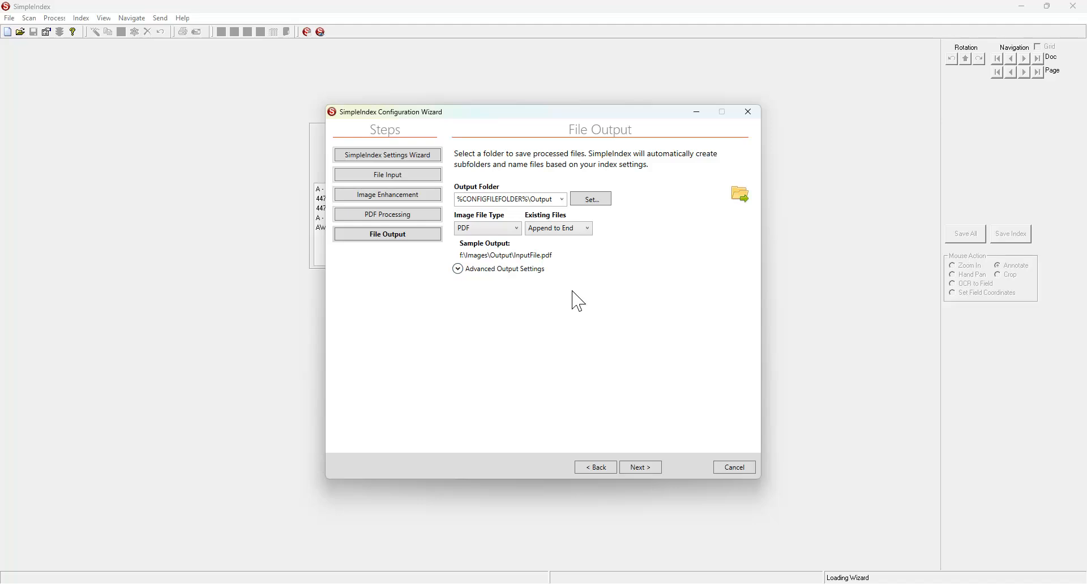
pyautogui.click(457, 273)
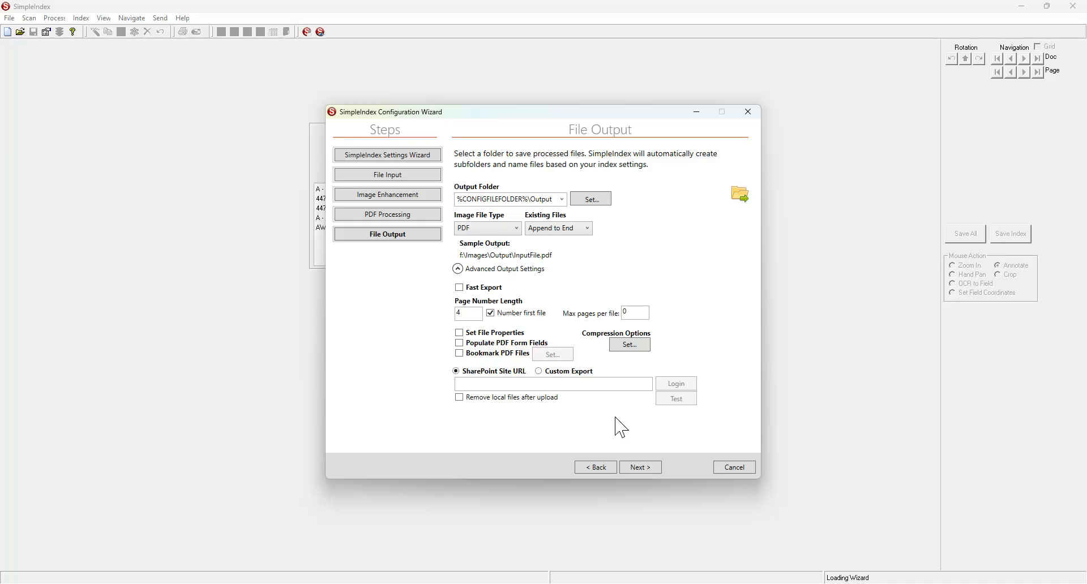
pyautogui.click(641, 469)
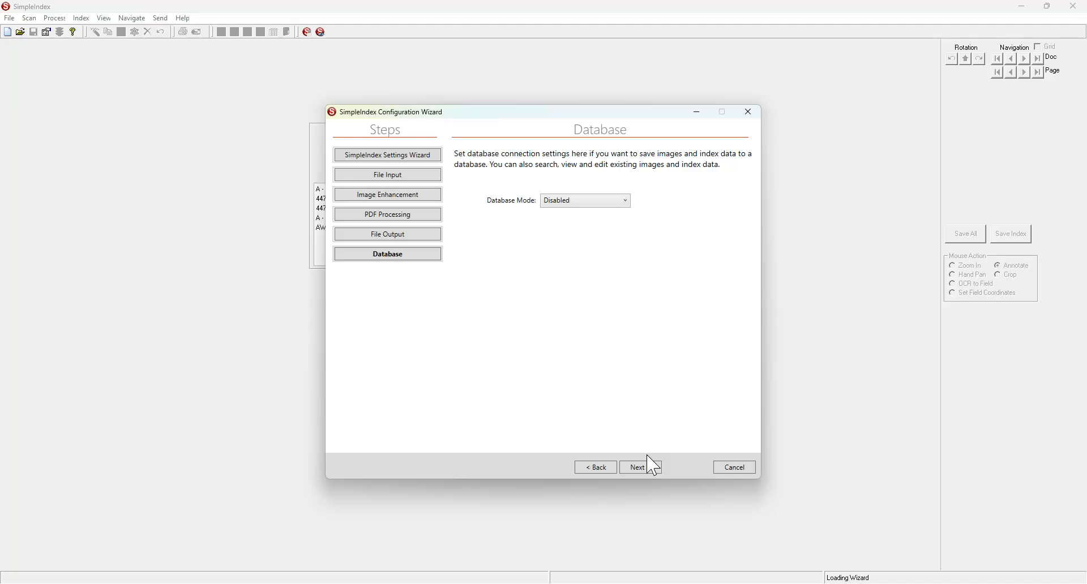
# - Review the available database modes, leave Database Mode as Disabled, and proceed to Indexing & File Naming
pyautogui.click(628, 202)
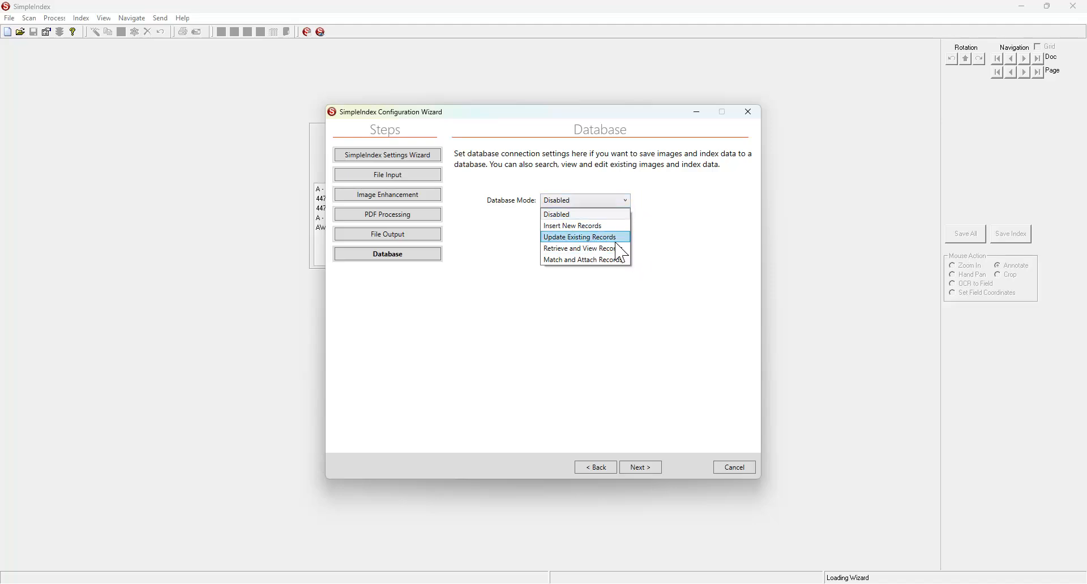
pyautogui.click(650, 298)
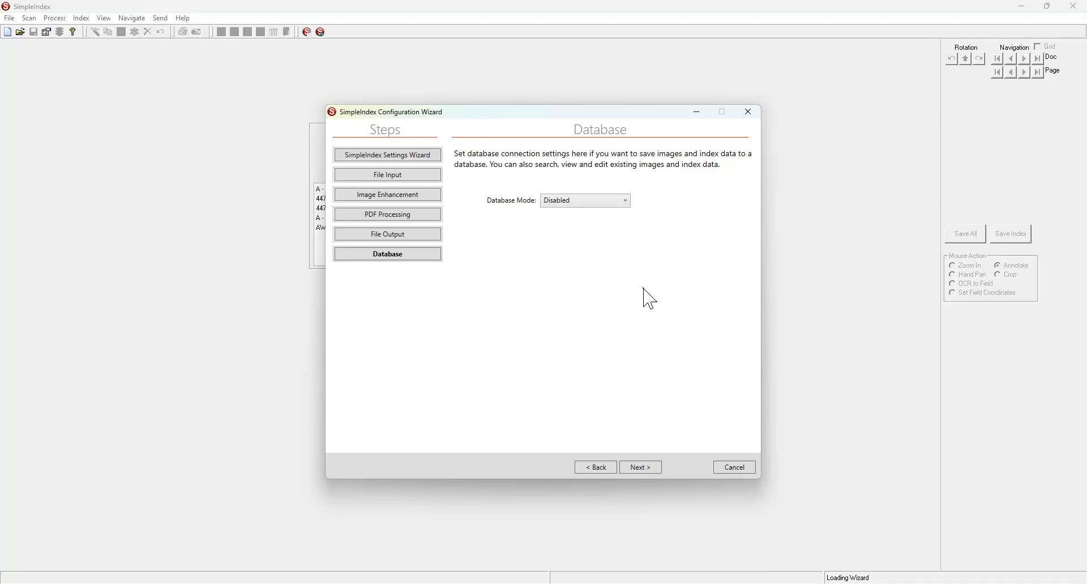
pyautogui.click(643, 470)
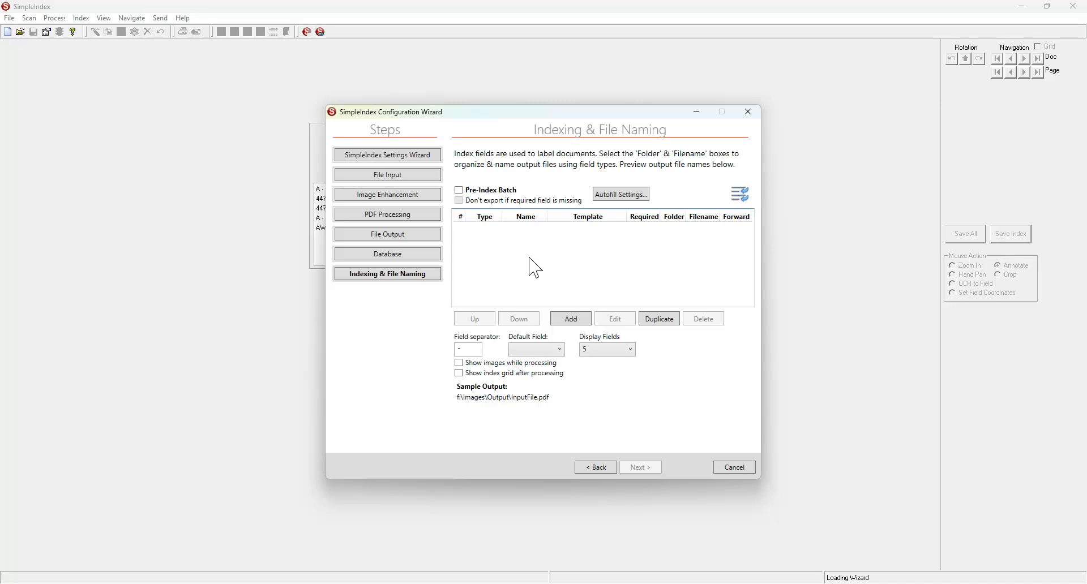
# - Add an index field of type Text and name it Filename
pyautogui.click(569, 332)
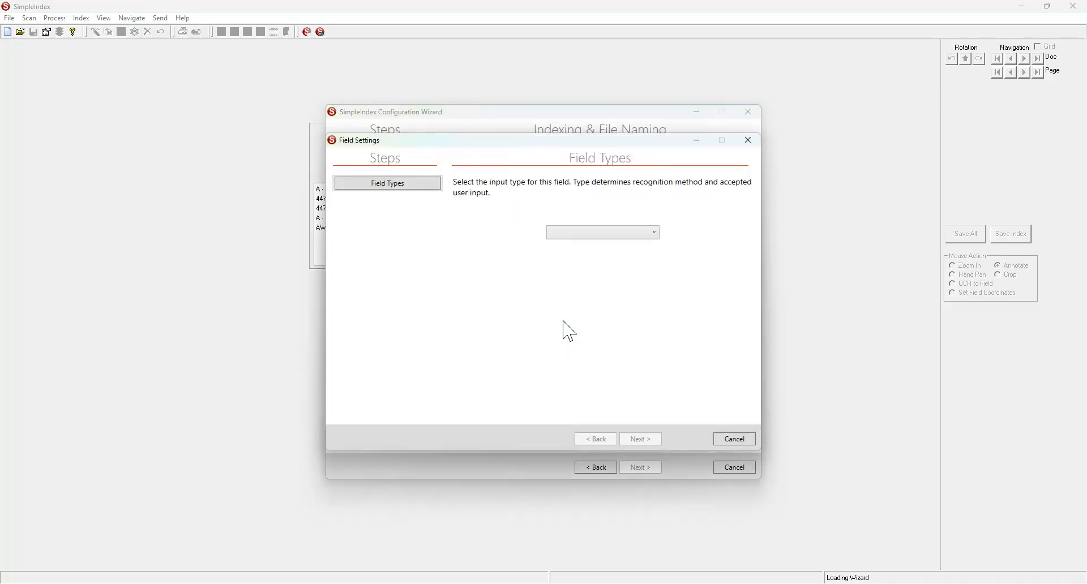
pyautogui.click(655, 234)
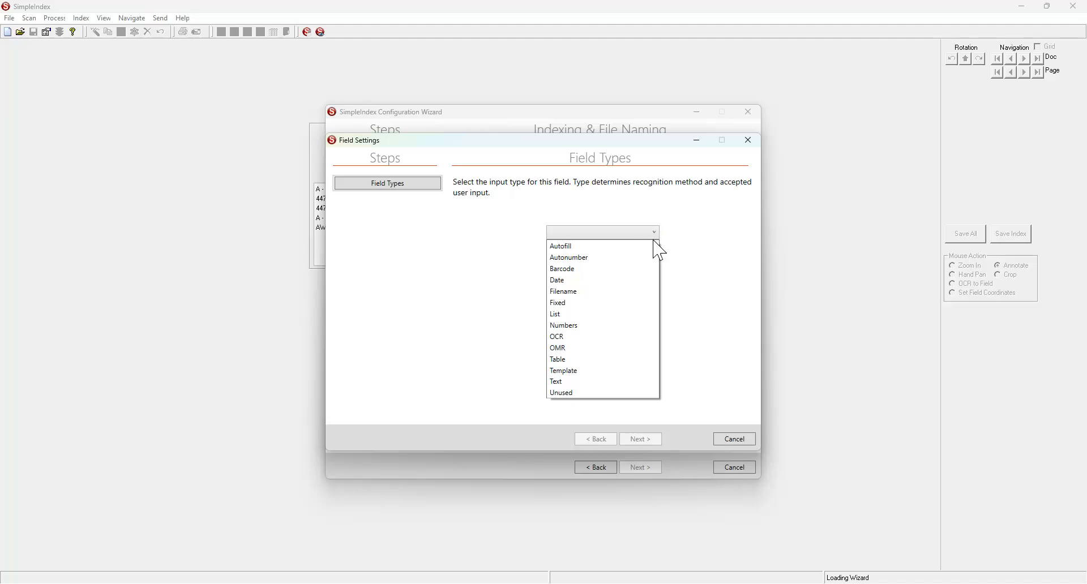
pyautogui.click(597, 383)
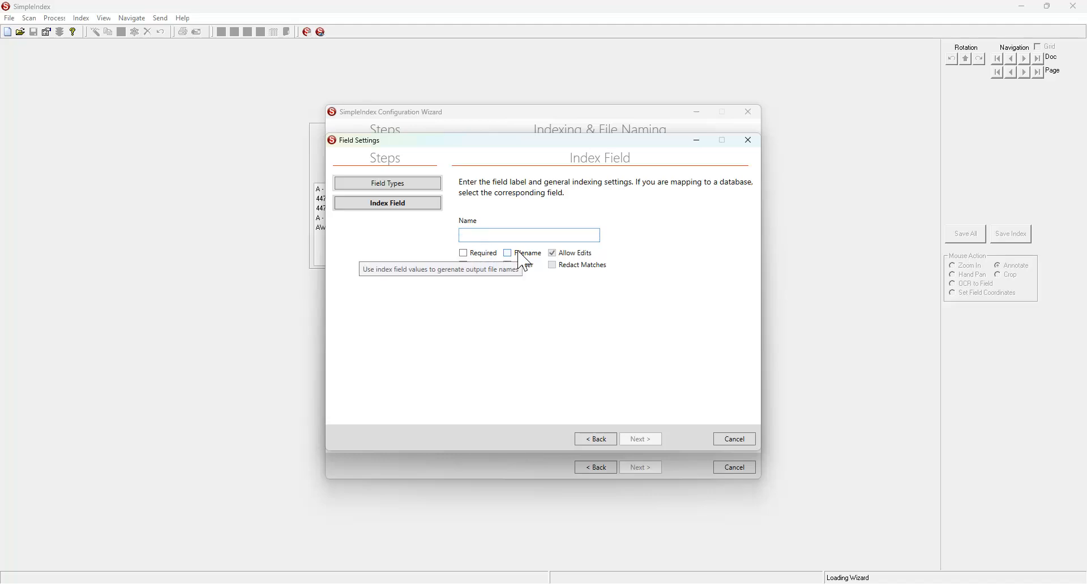
pyautogui.write('Filen')
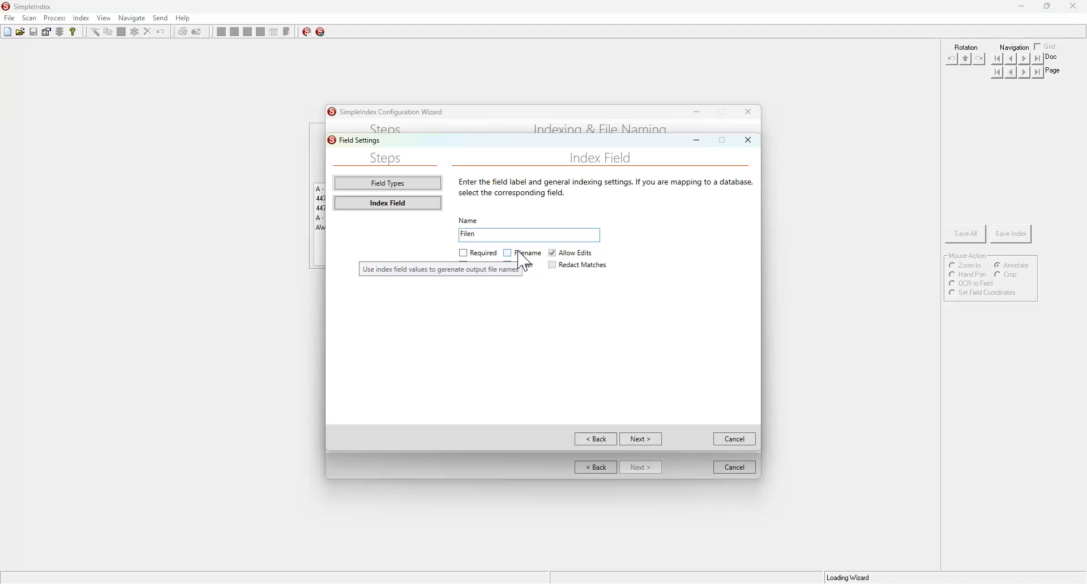
pyautogui.write('ame')
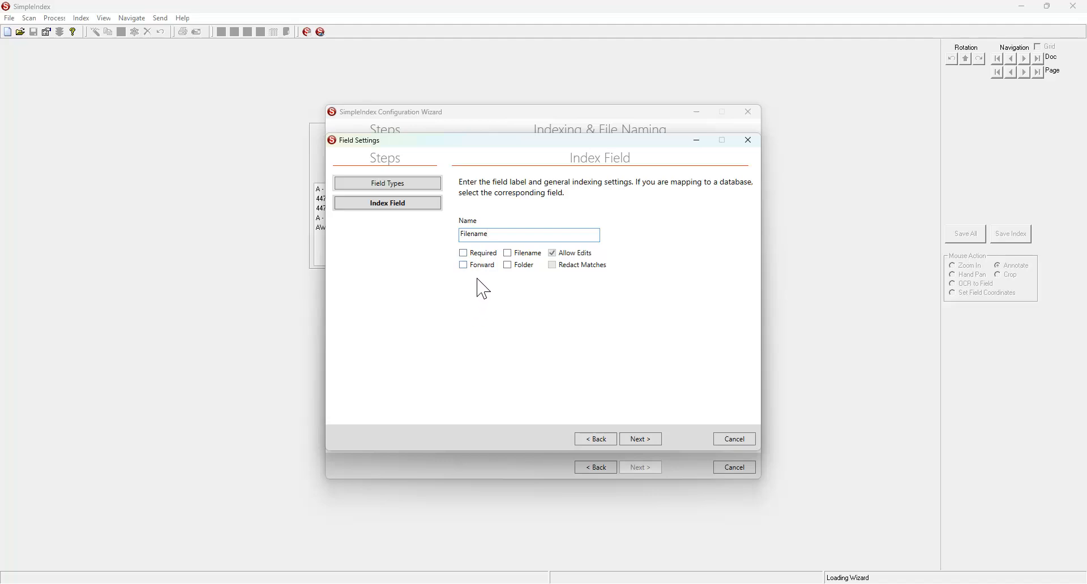
# - Enable Required, Filename and Forward for the new index field and finish it with default zone, autocorrect and template settings
pyautogui.click(482, 253)
pyautogui.click(513, 258)
pyautogui.click(645, 444)
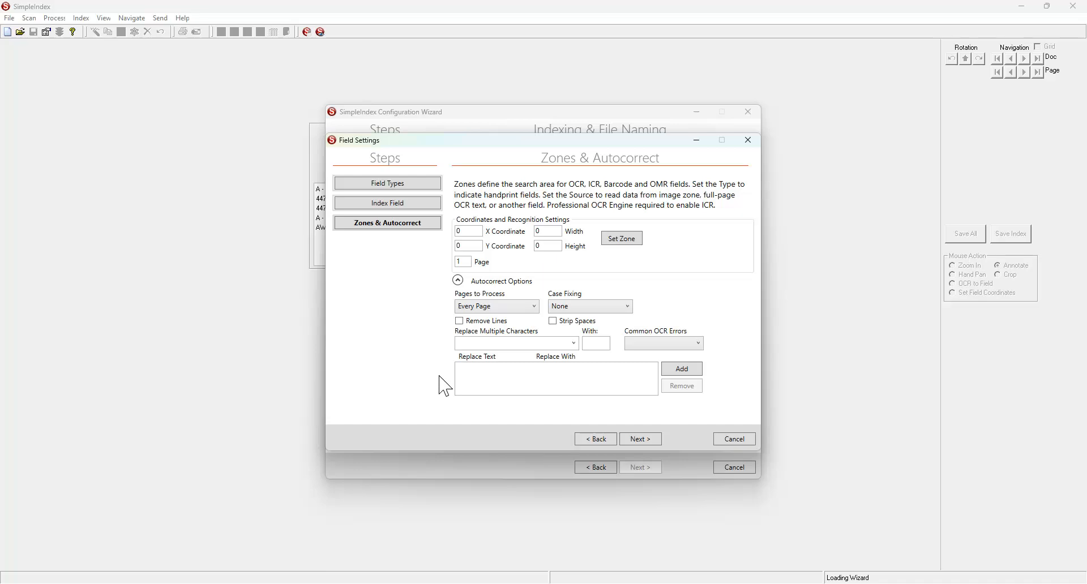
pyautogui.click(647, 441)
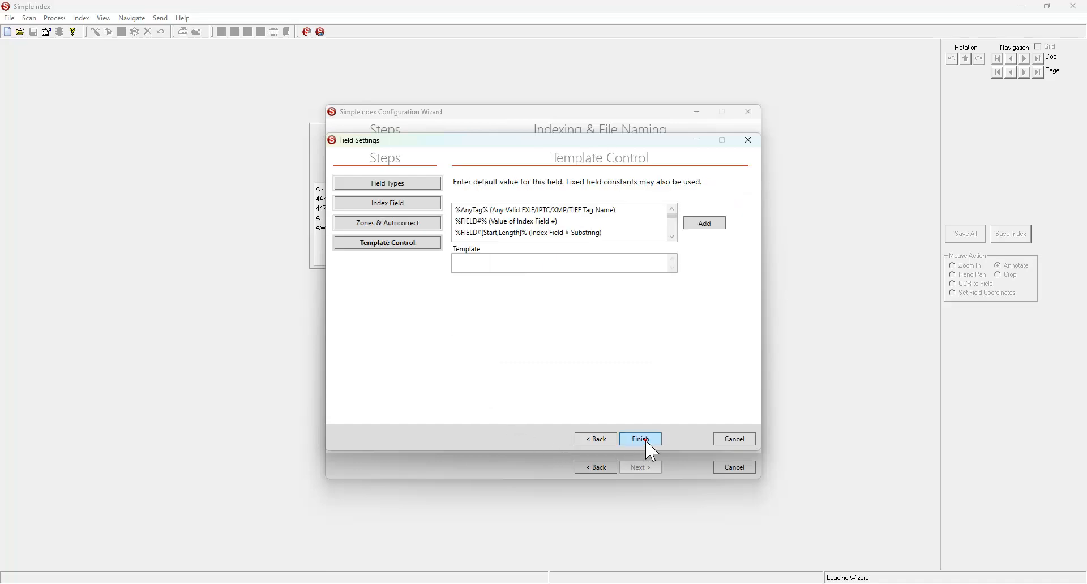
pyautogui.click(647, 441)
pyautogui.click(644, 441)
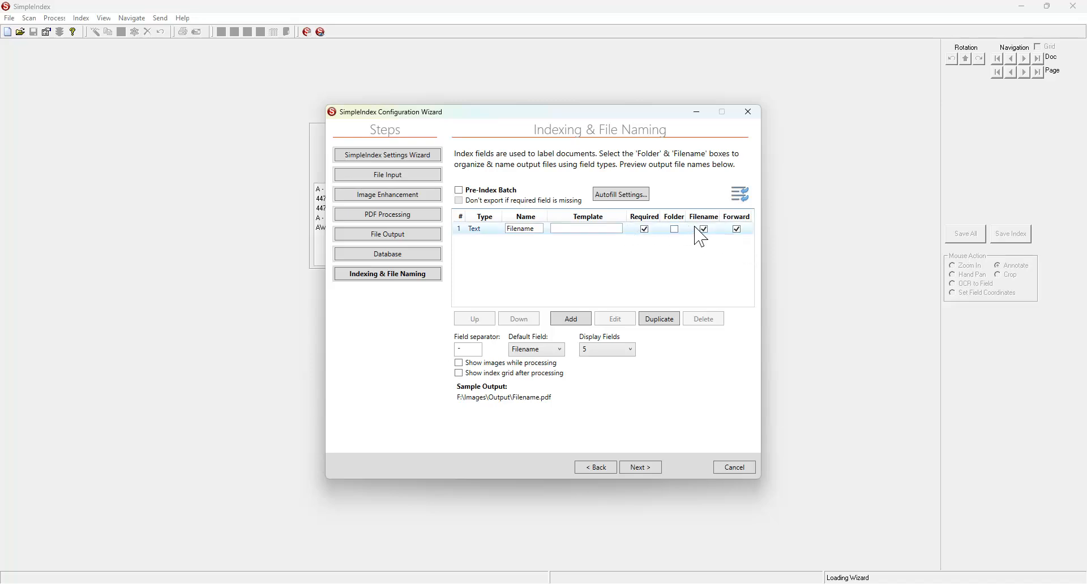
# - Make the Filename index field not required and accept the default OCR settings to reach Index & Batch Logs
pyautogui.click(646, 229)
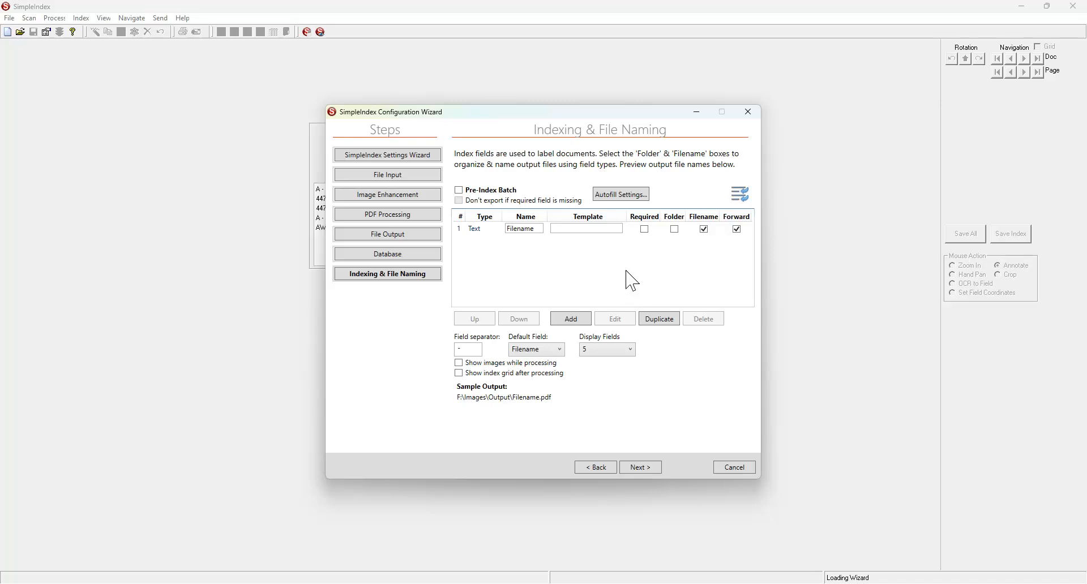
pyautogui.click(644, 469)
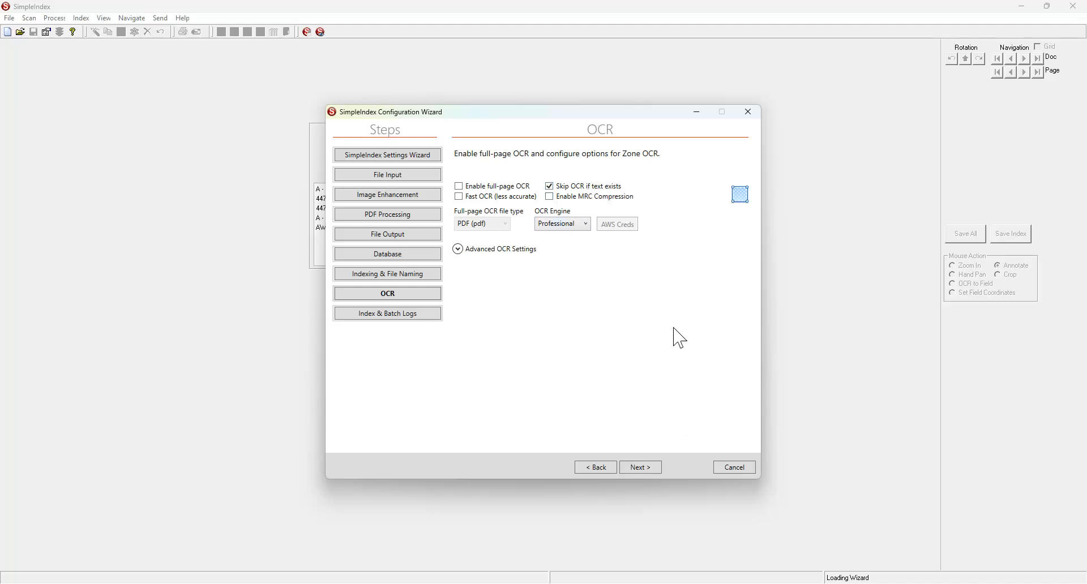
pyautogui.click(641, 467)
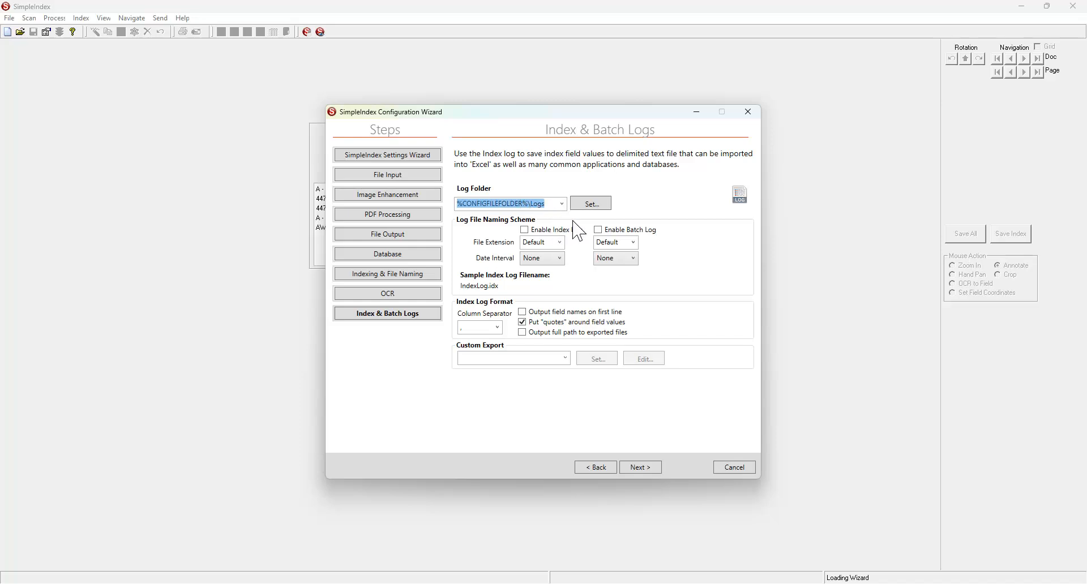
# - Clear the log folder path and leave index logs, batch logs and imprinting disabled to reach Advanced Settings
pyautogui.press('BackSpace')
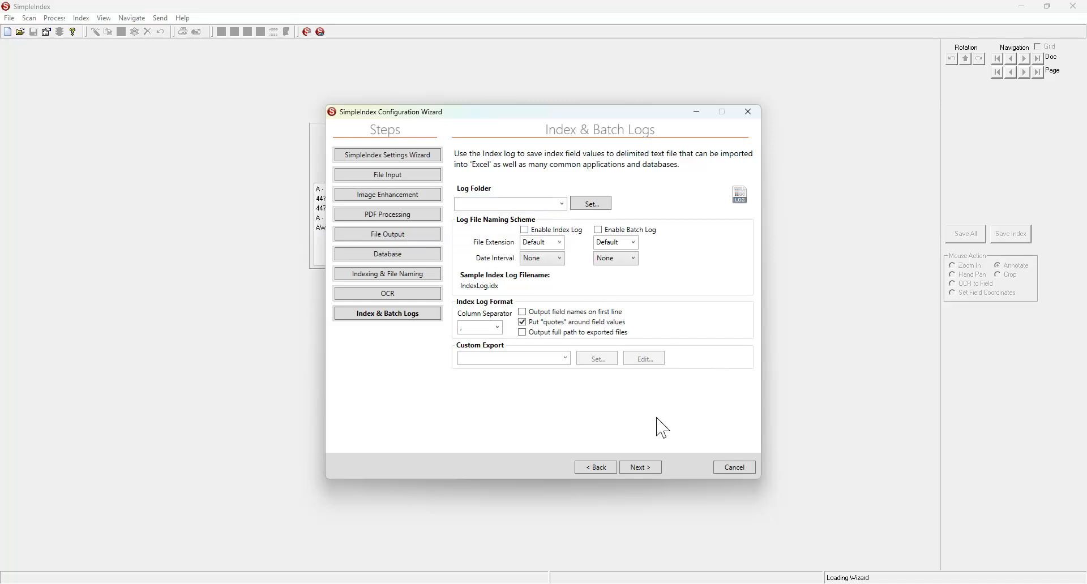
pyautogui.click(640, 470)
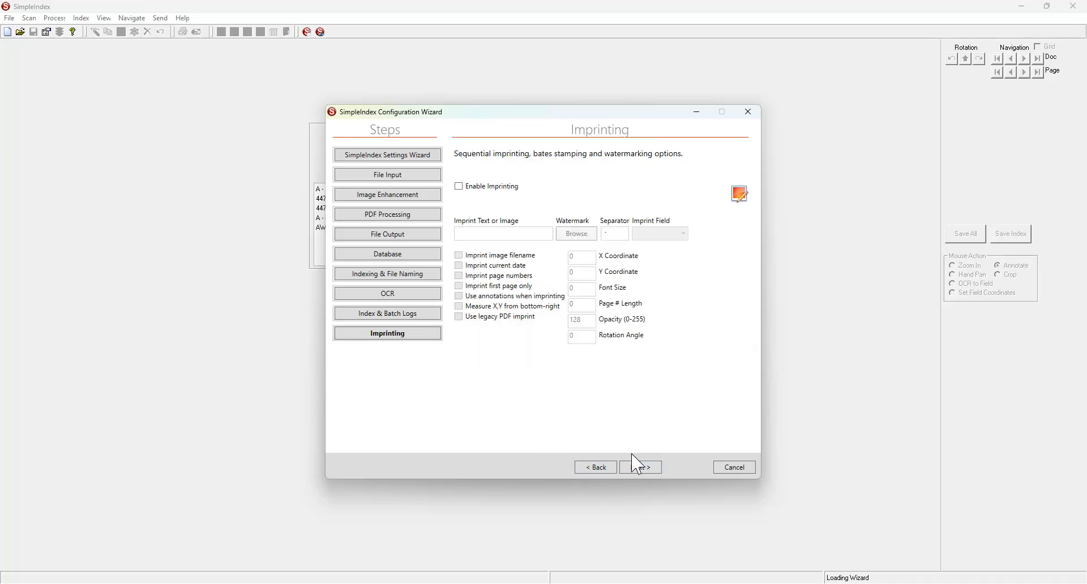
pyautogui.click(657, 472)
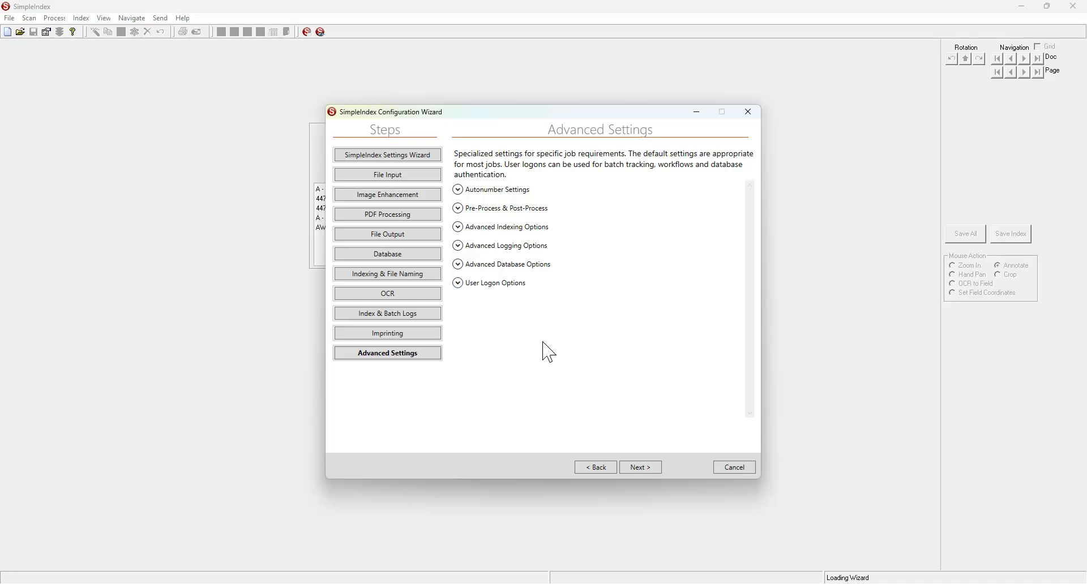
# - Accept the default advanced settings, save the job file and exit the configuration wizard
pyautogui.click(642, 469)
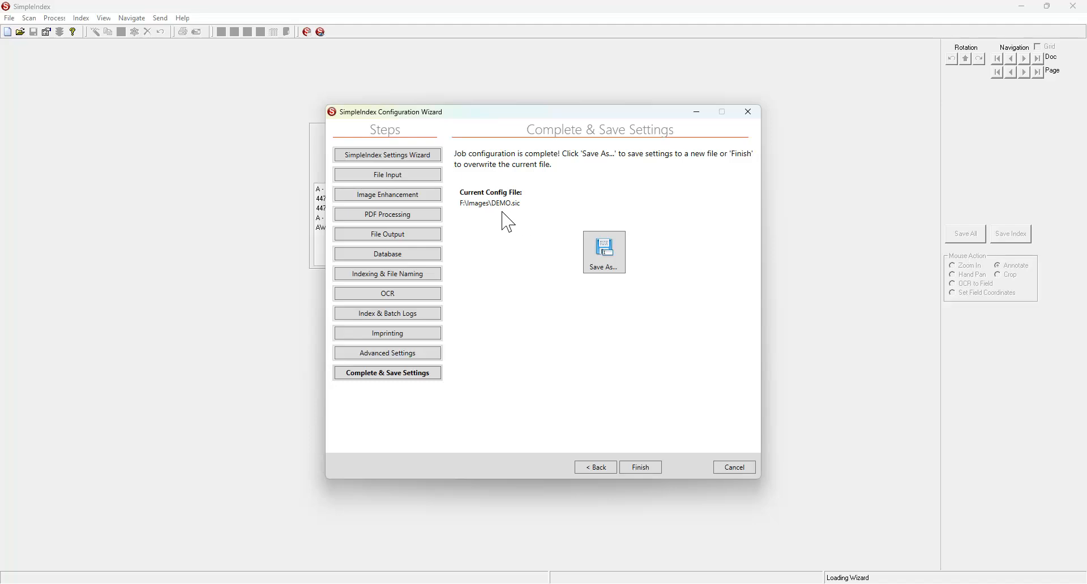
pyautogui.click(637, 466)
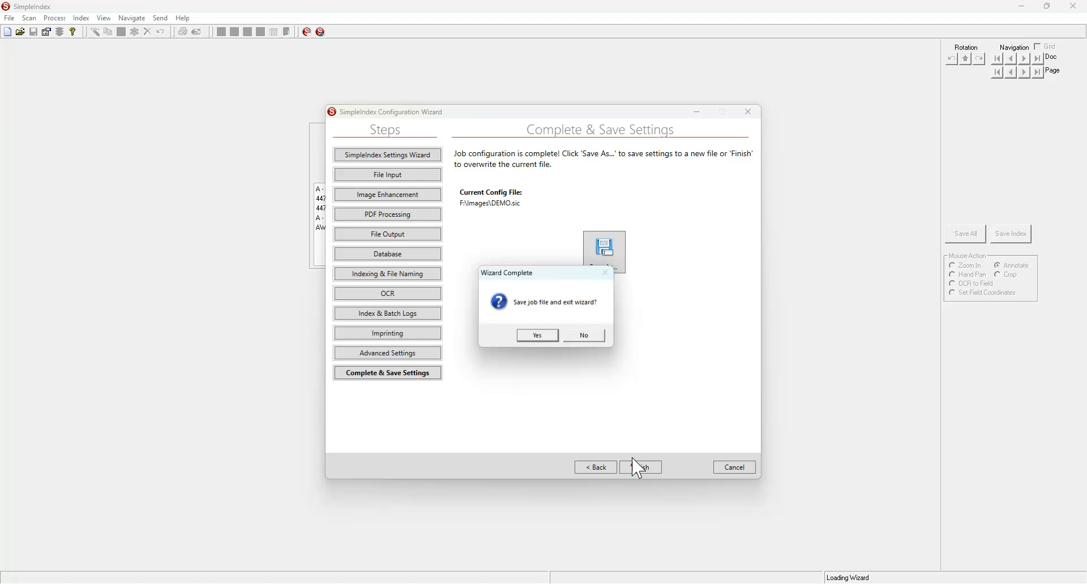
pyautogui.click(535, 337)
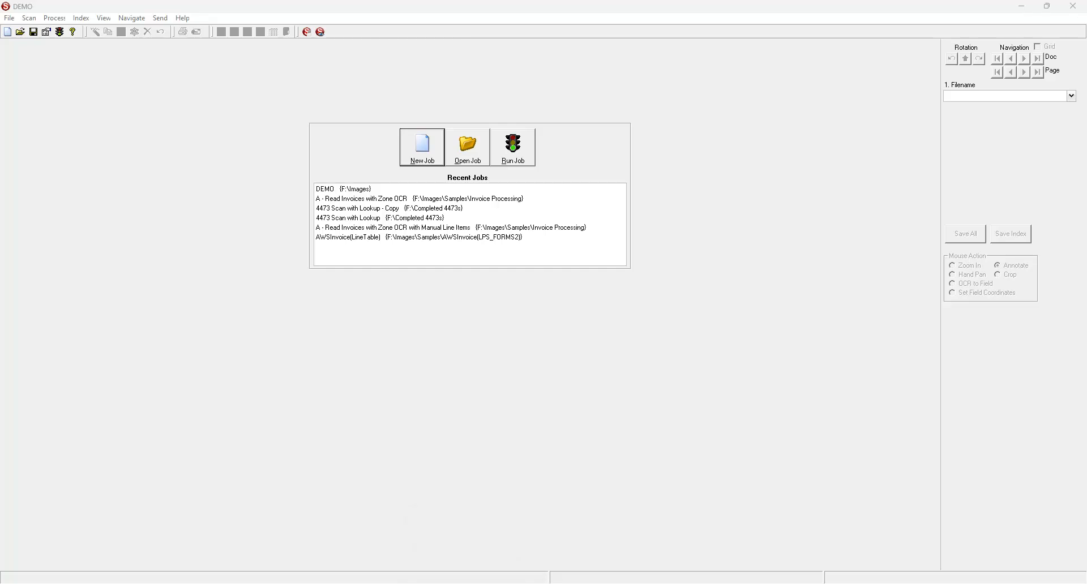
# - Switch to File Explorer and create a folder named Input in F:\Images
pyautogui.click(480, 583)
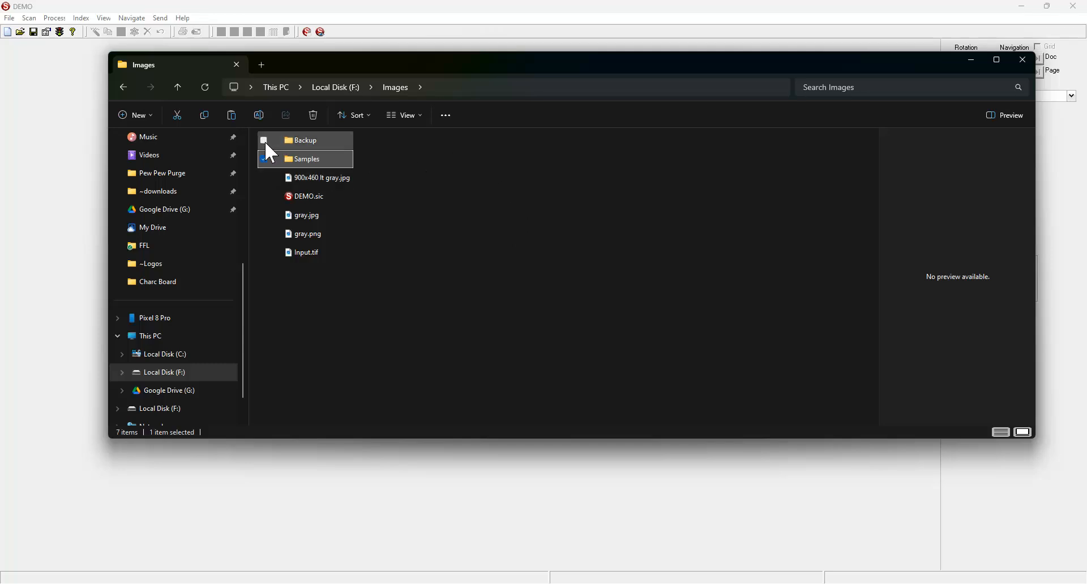
pyautogui.click(148, 114)
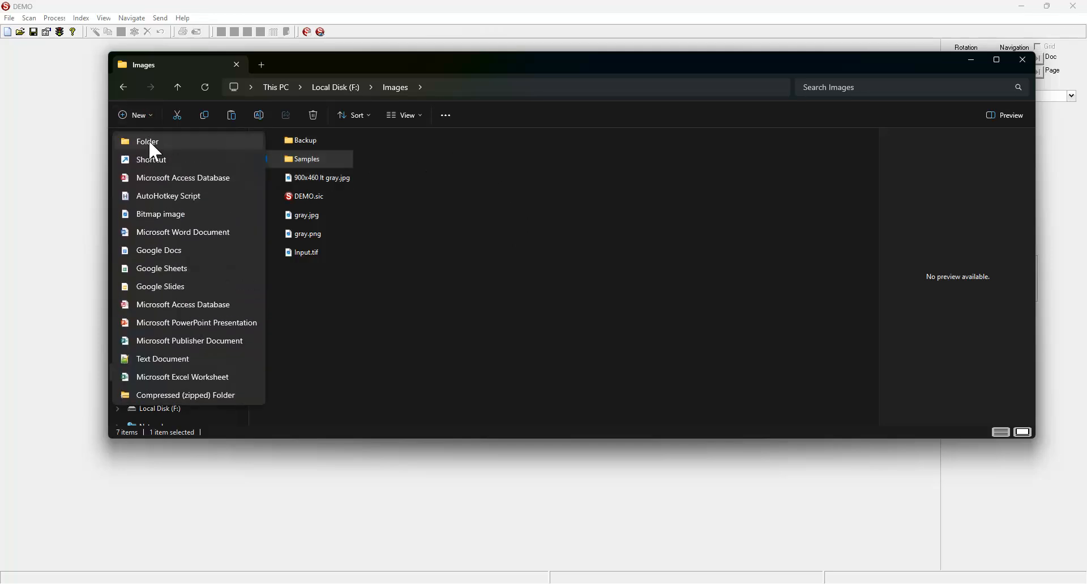
pyautogui.click(148, 142)
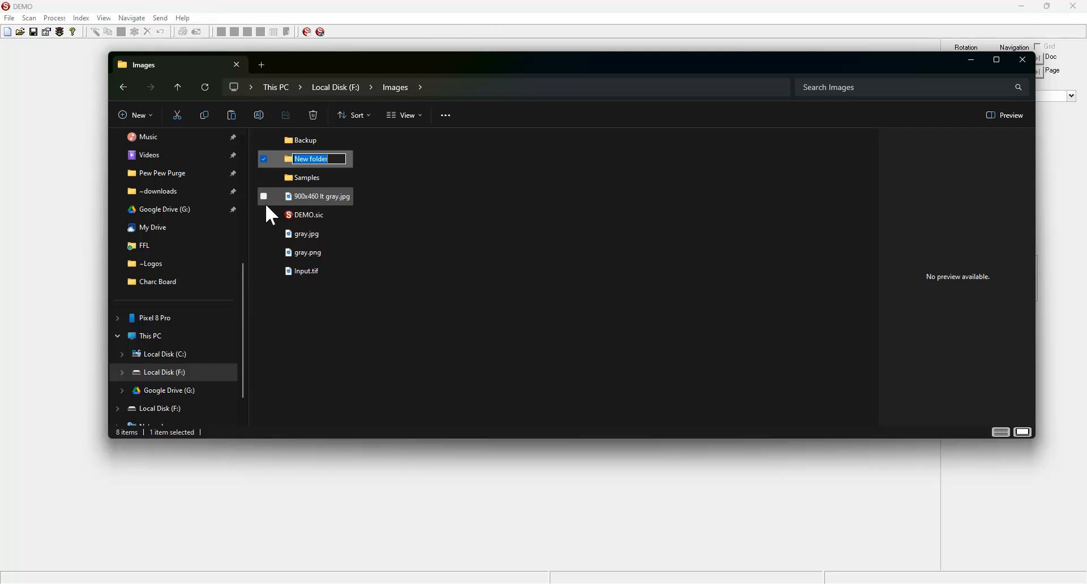
pyautogui.write('Input')
pyautogui.press('Return')
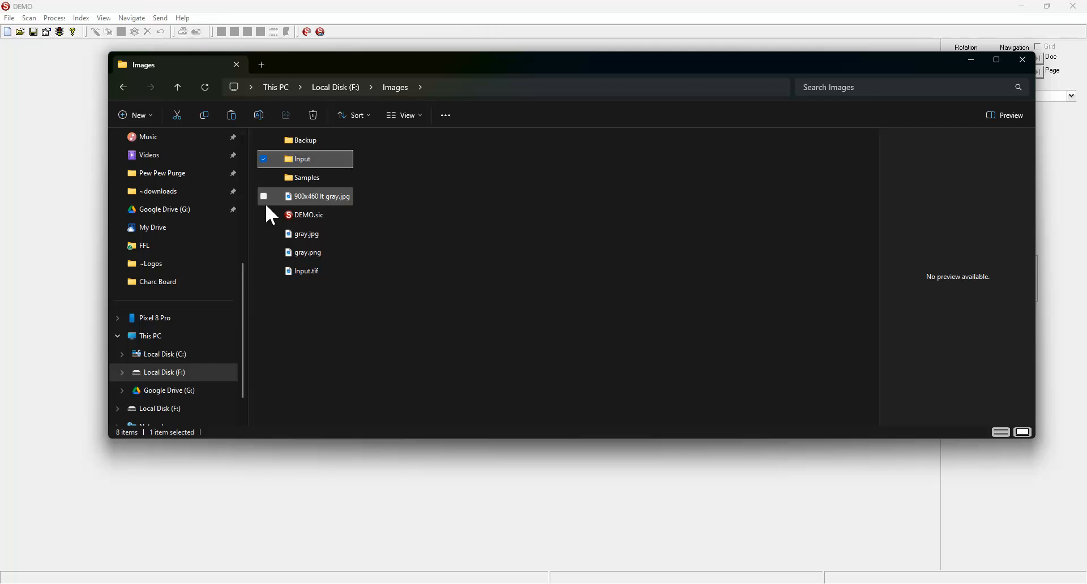
# - Paste the copied Deposit Detail.pdf into the new Input folder and preview it
pyautogui.press('Return')
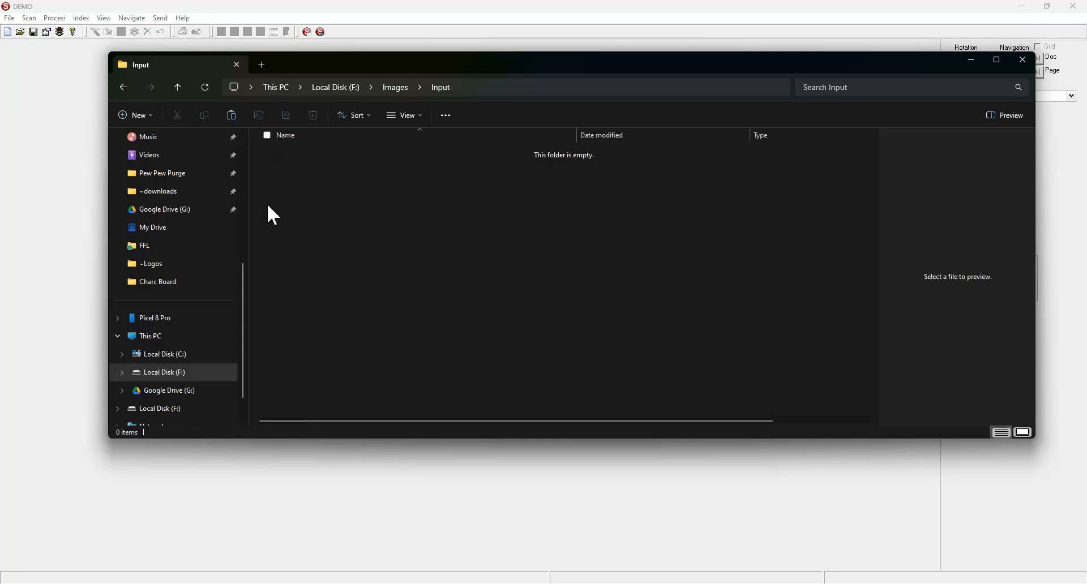
pyautogui.hotkey('ctrl', 'v')
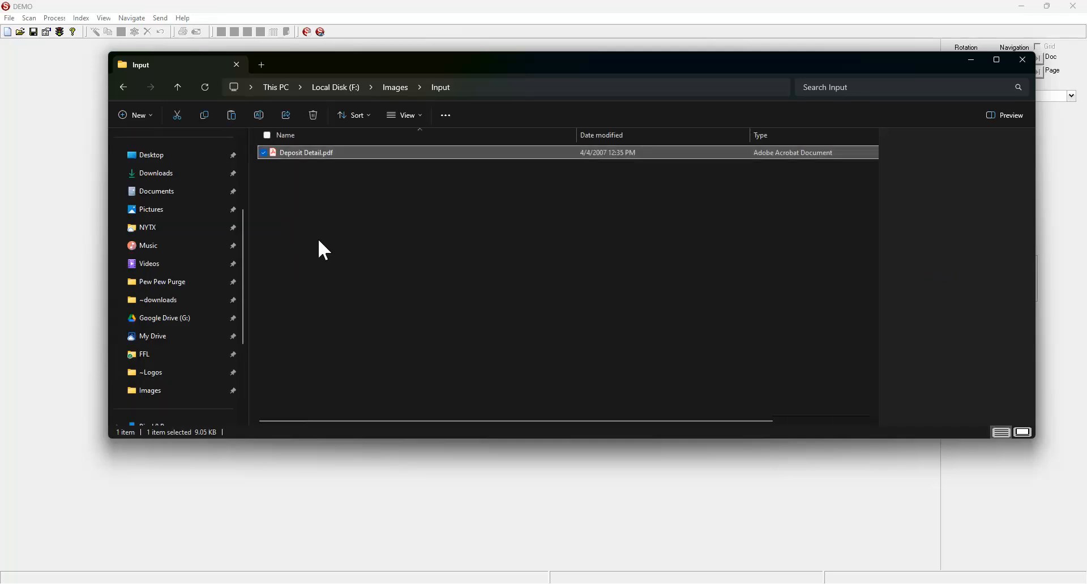
pyautogui.click(318, 226)
pyautogui.click(283, 155)
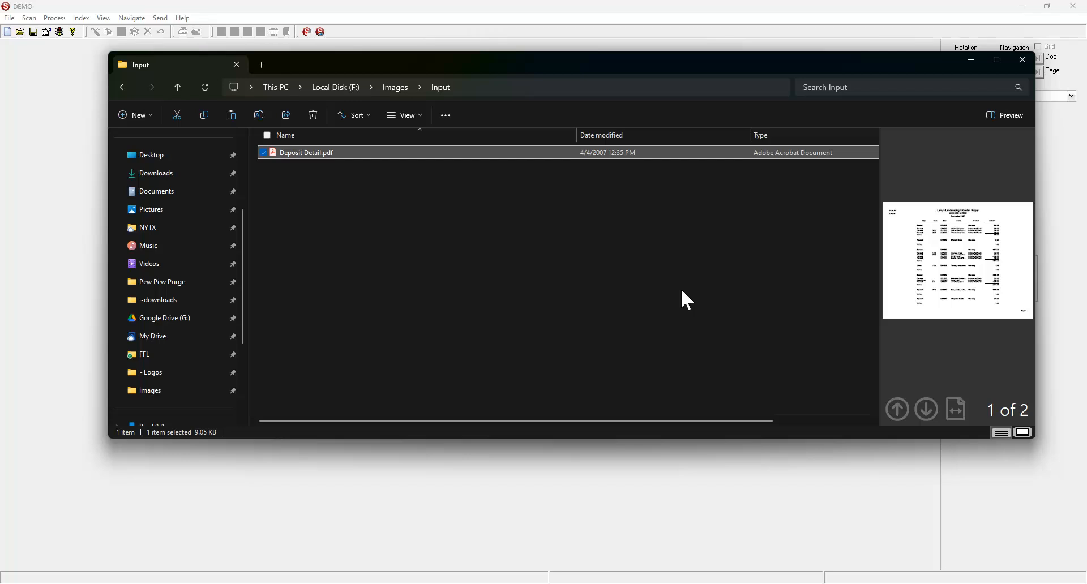
# - Switch back to SimpleIndex, run the DEMO job and save the first document's Filename index as Page 1
pyautogui.click(757, 9)
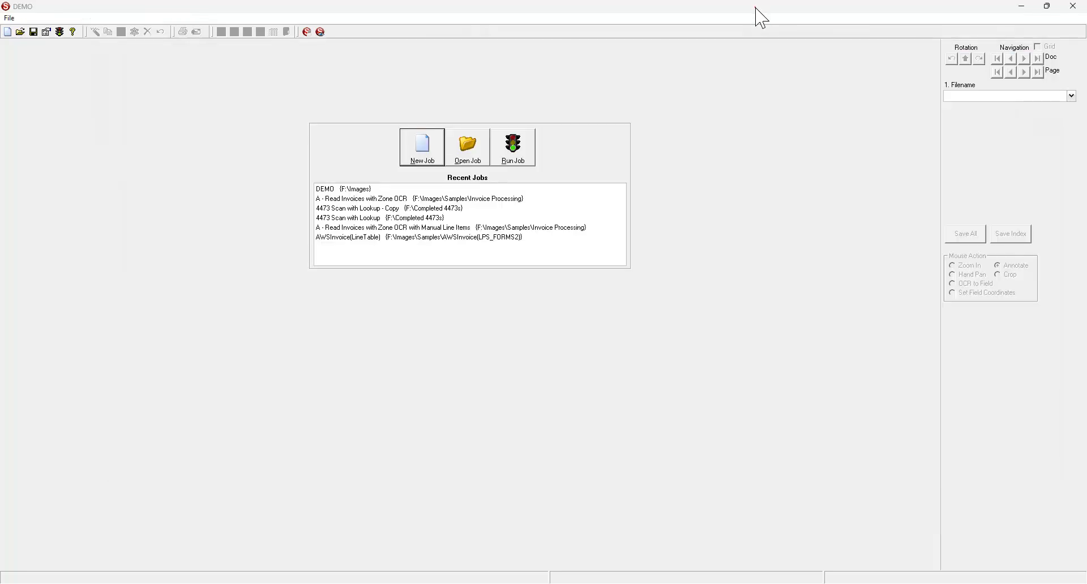
pyautogui.click(516, 164)
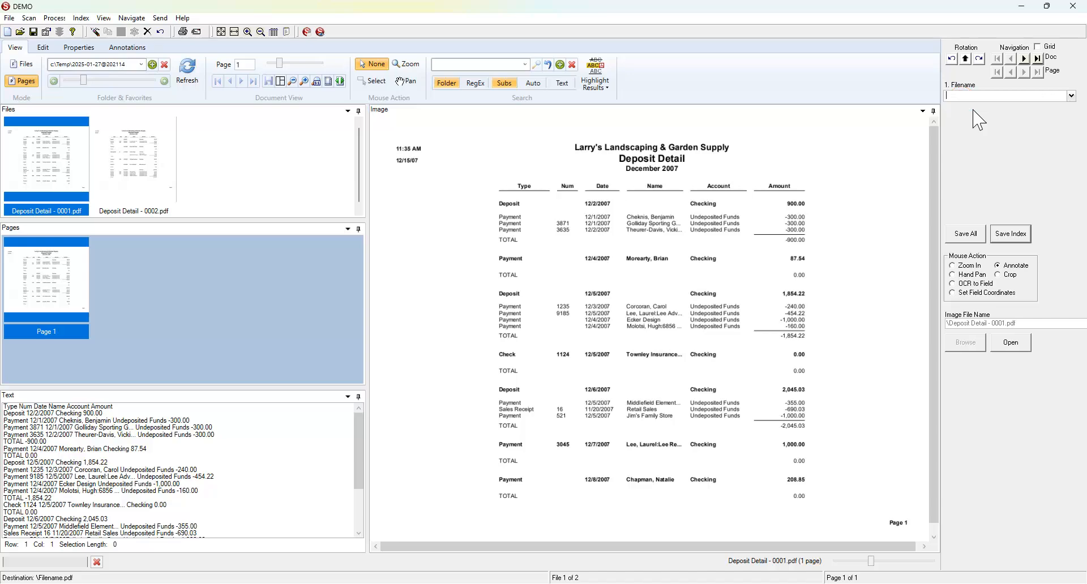
pyautogui.write('Page 1')
pyautogui.click(1007, 237)
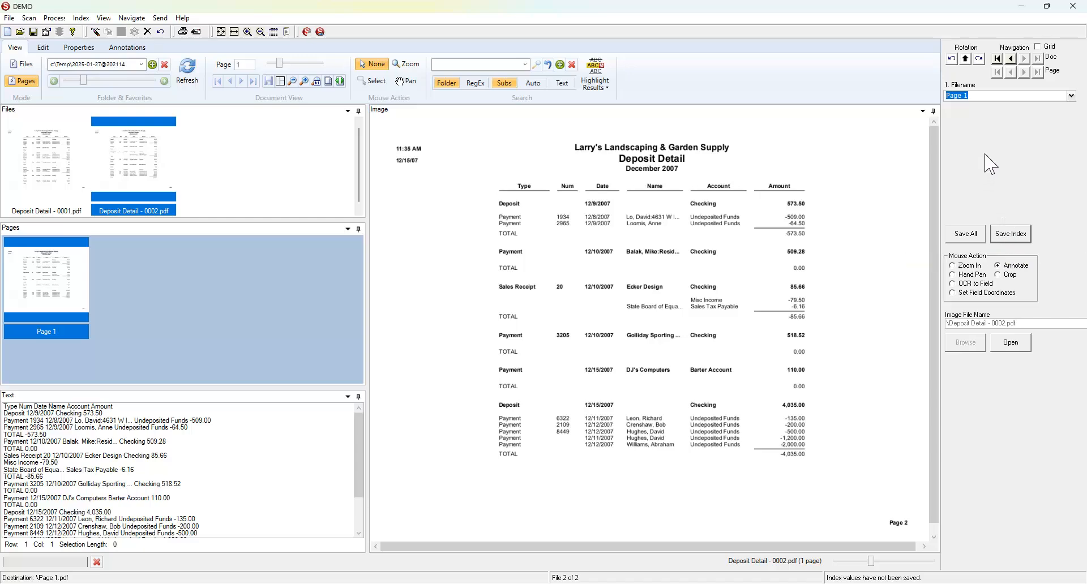
# - Save the second document's Filename index as Page 2 and release the completed batch
pyautogui.click(986, 99)
pyautogui.press('BackSpace')
pyautogui.write('2')
pyautogui.click(1014, 239)
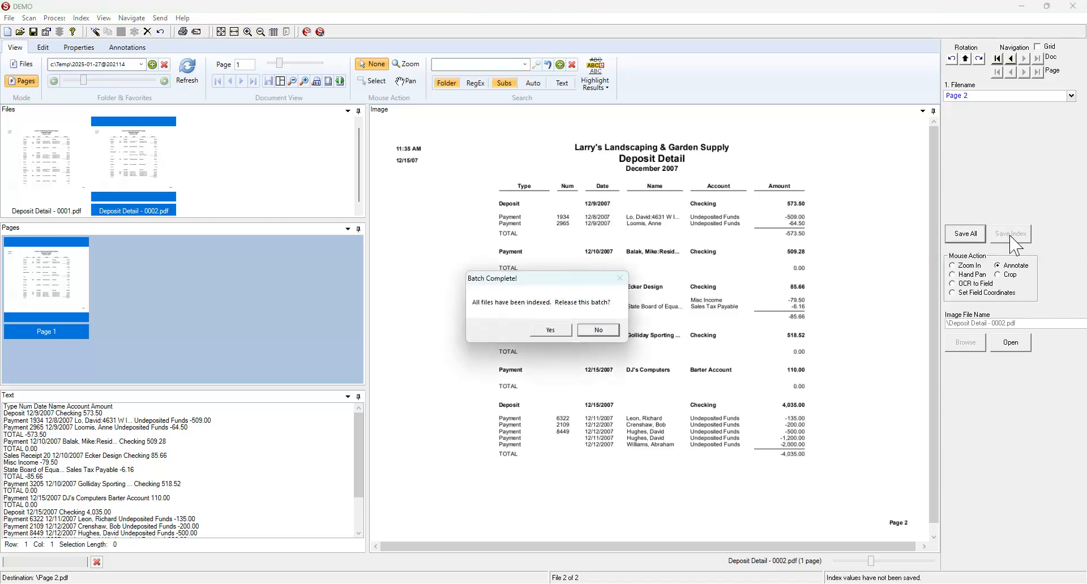
pyautogui.click(556, 330)
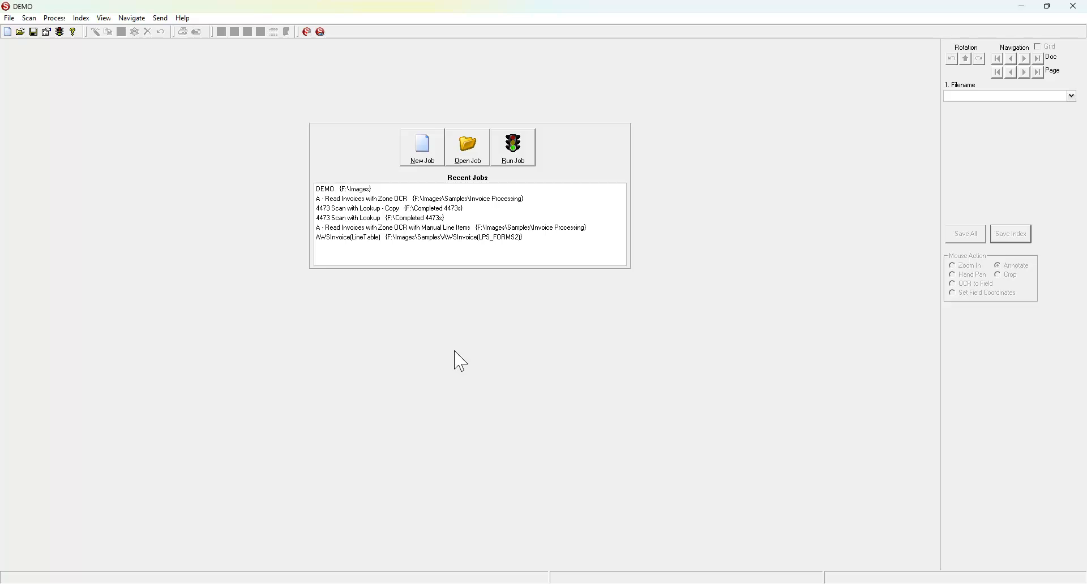
# - Open the job's output folder and preview Page 1.pdf and Page 2.pdf
pyautogui.click(106, 19)
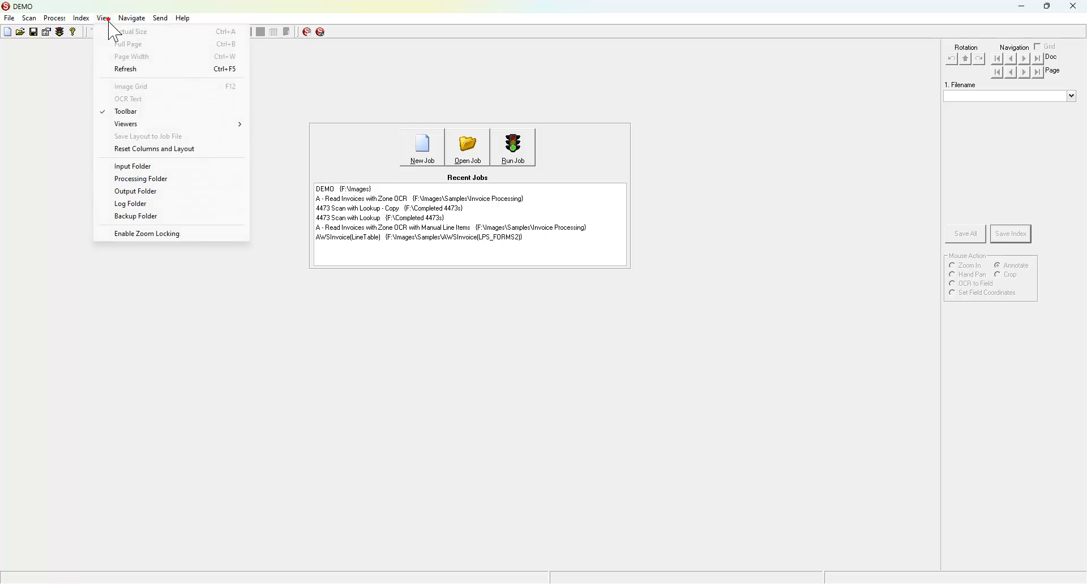
pyautogui.click(131, 193)
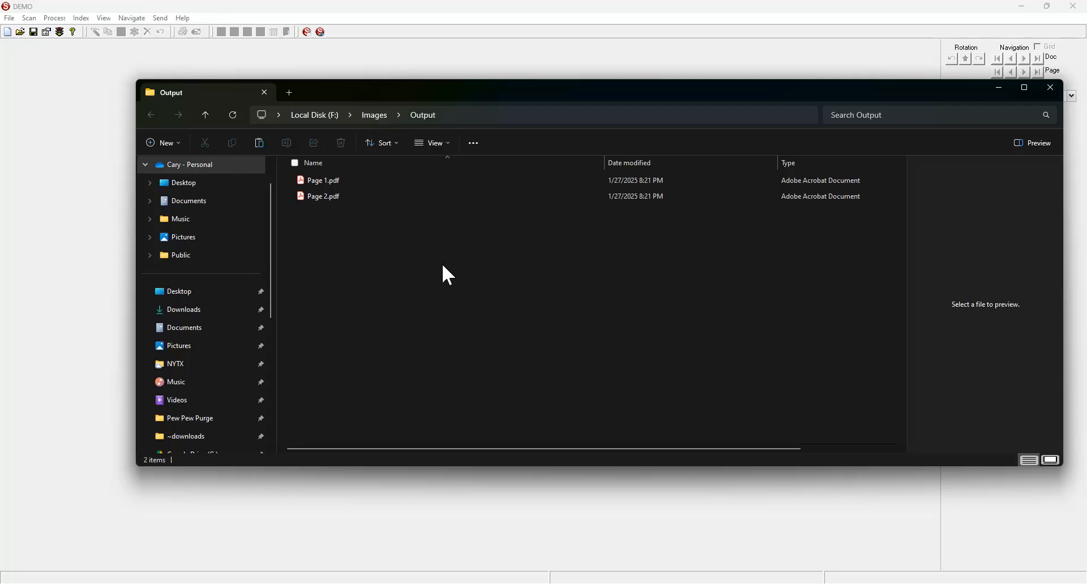
pyautogui.click(376, 181)
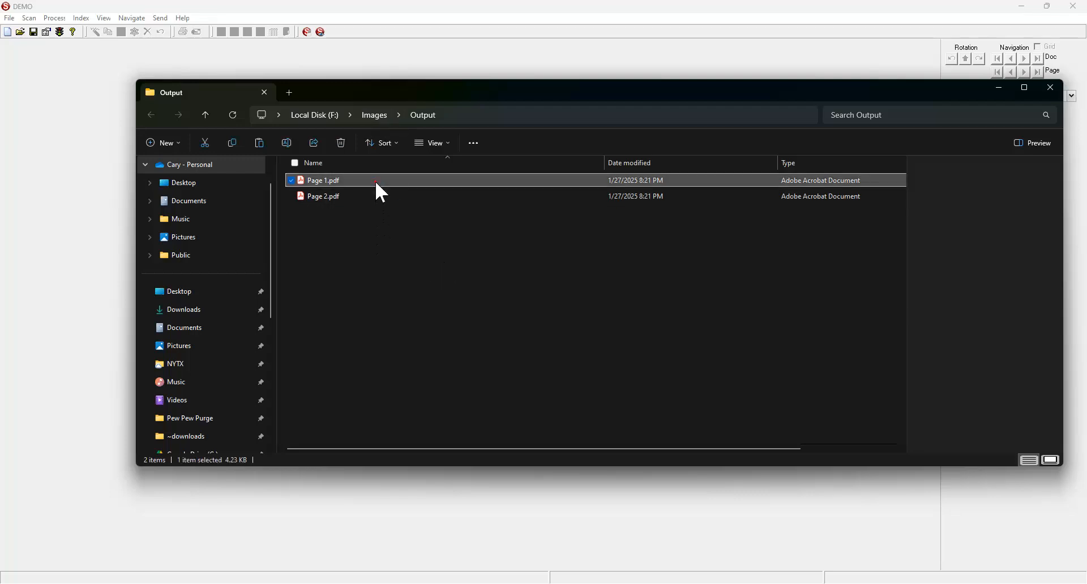
pyautogui.click(376, 196)
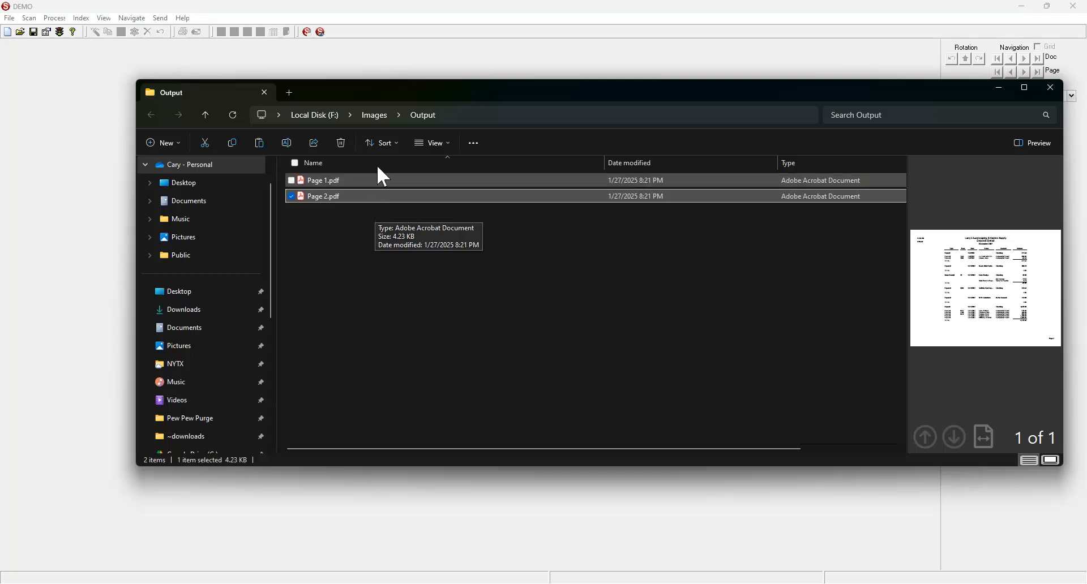
# - Check the Input folder for the original PDF, compare it with the Output folder, and return to SimpleIndex
pyautogui.click(376, 114)
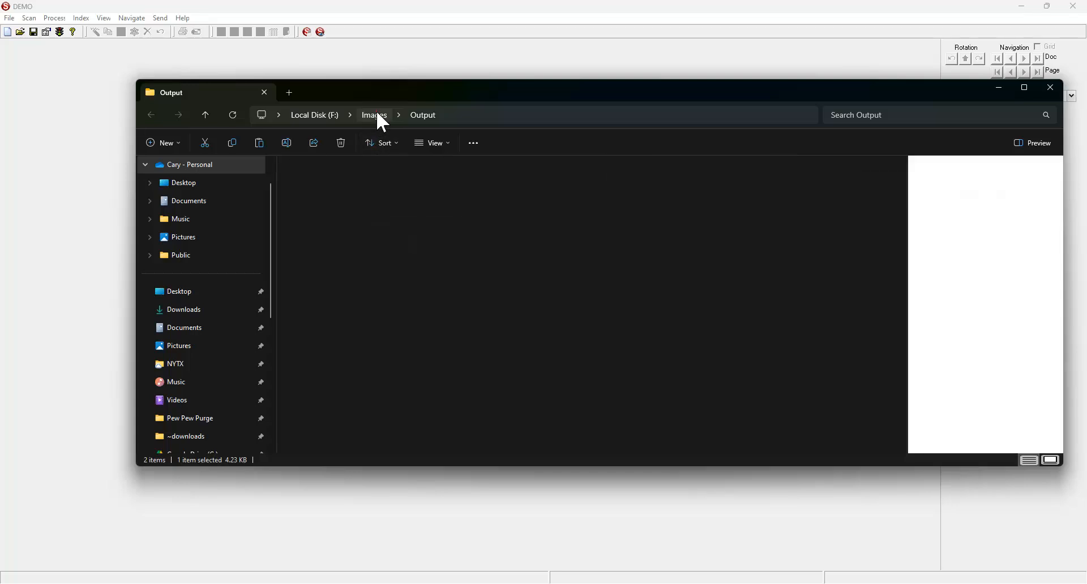
pyautogui.doubleClick(396, 204)
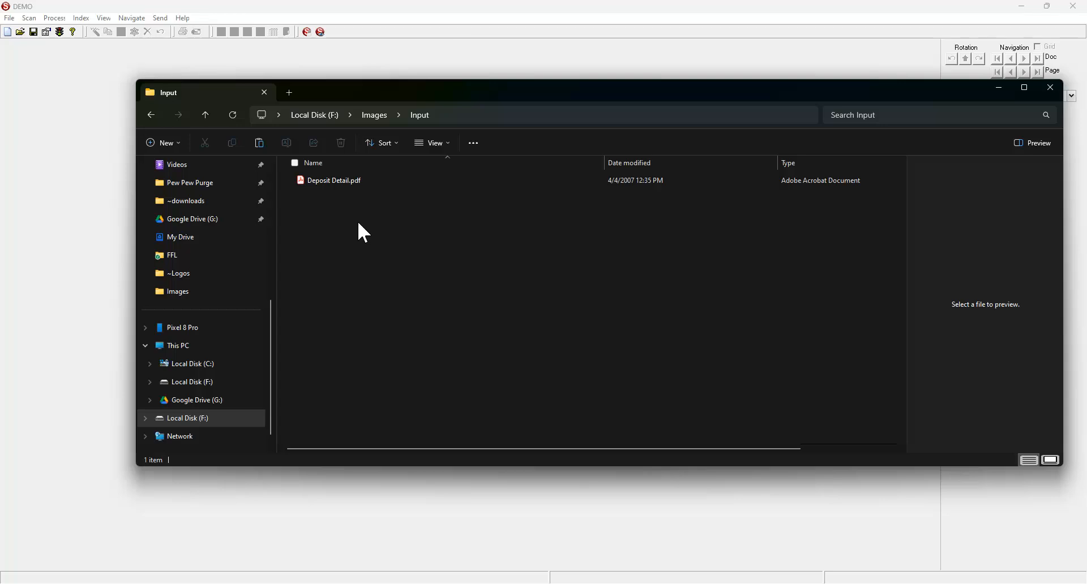
pyautogui.hotkey('alt', 'Up')
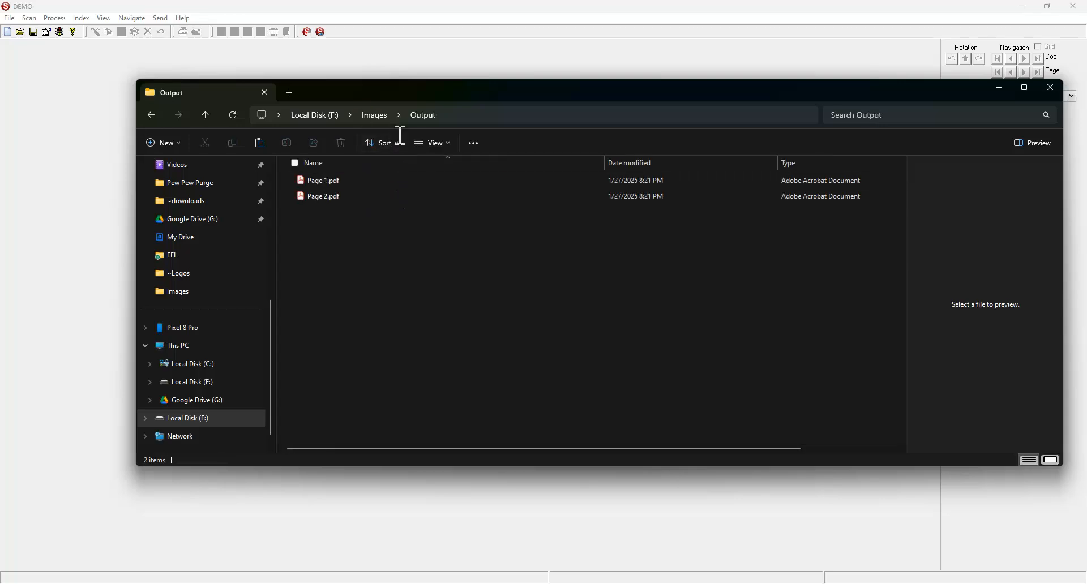
pyautogui.click(385, 116)
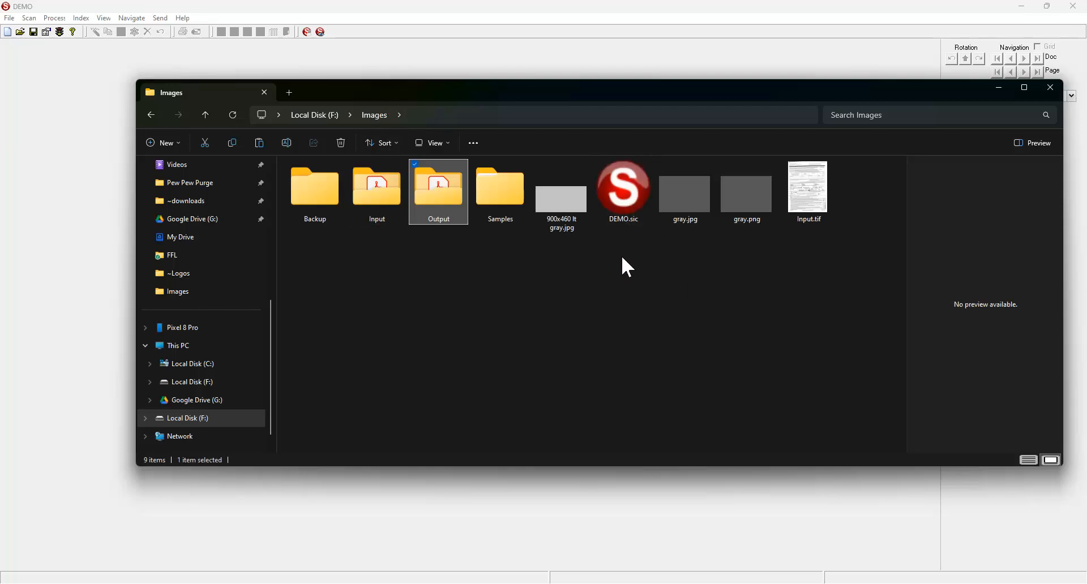
pyautogui.click(662, 57)
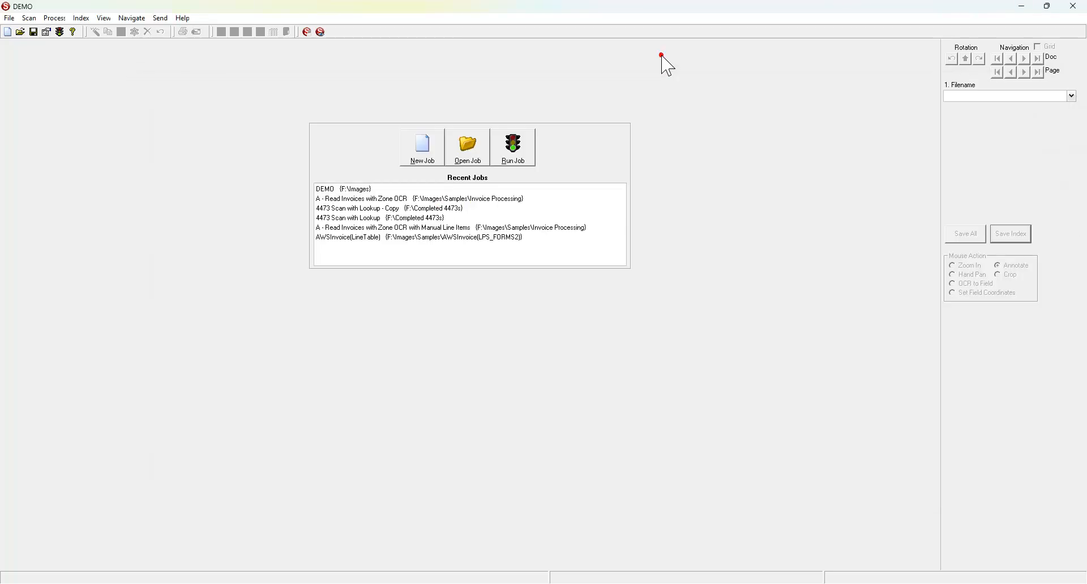